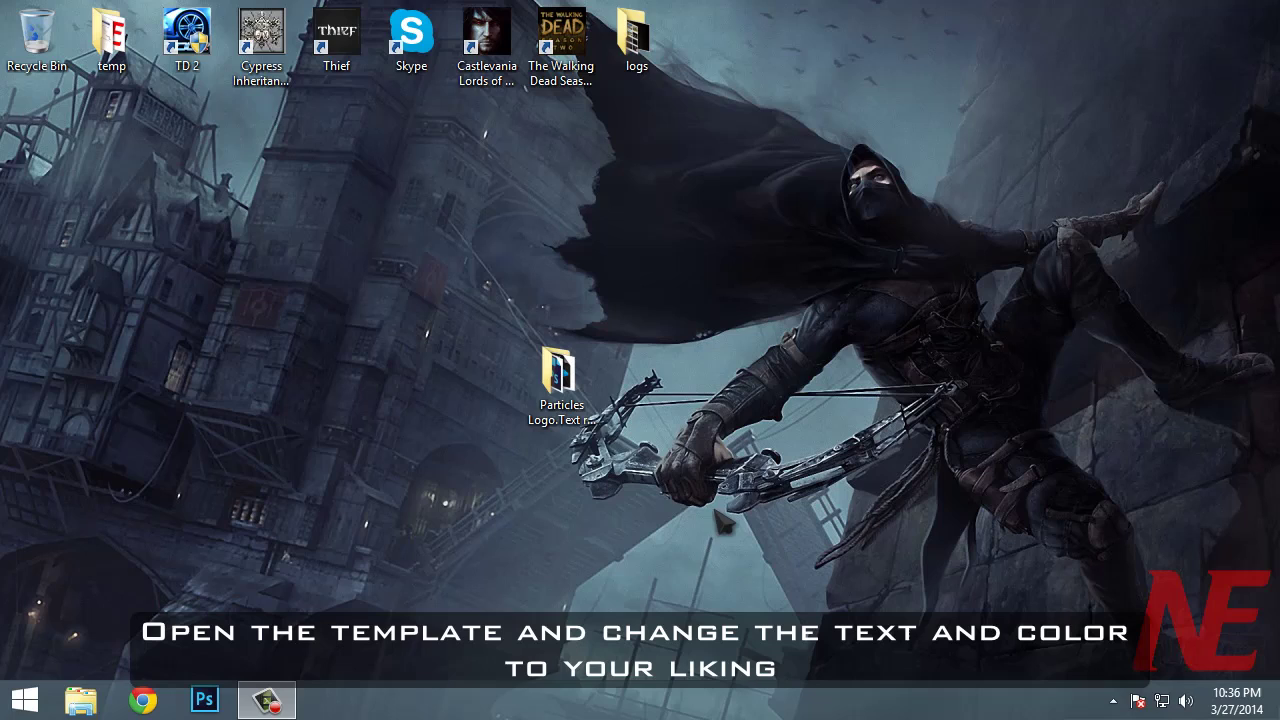
# - Open the Particles Logo folder and launch Particles Template Vegas 12 File.veg in Vegas Pro
pyautogui.doubleClick(545, 368)
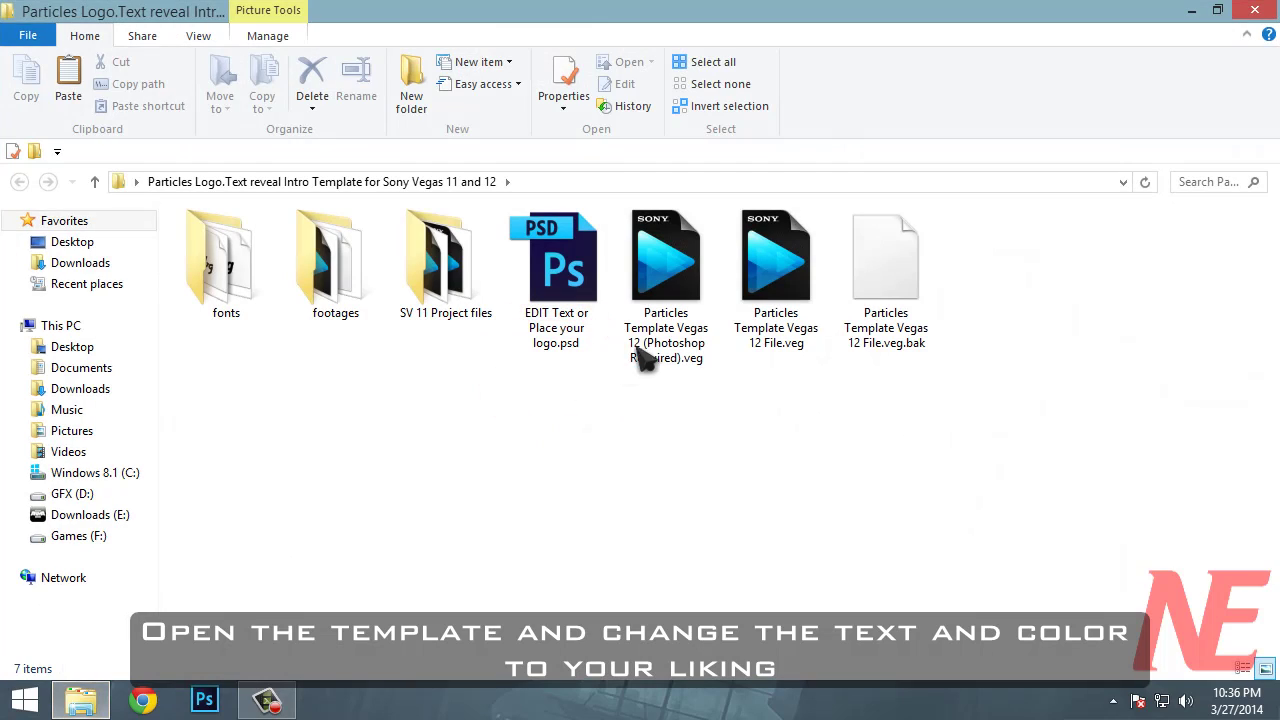
pyautogui.click(668, 308)
pyautogui.click(760, 285)
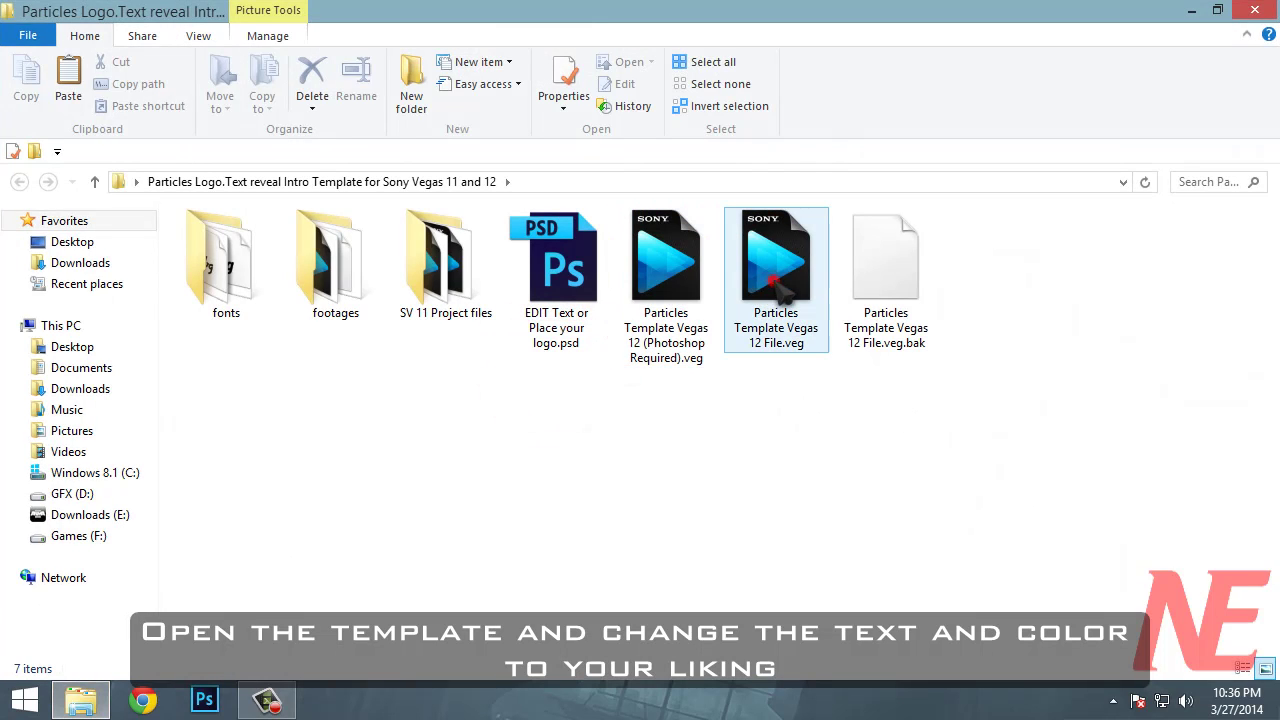
pyautogui.doubleClick(776, 280)
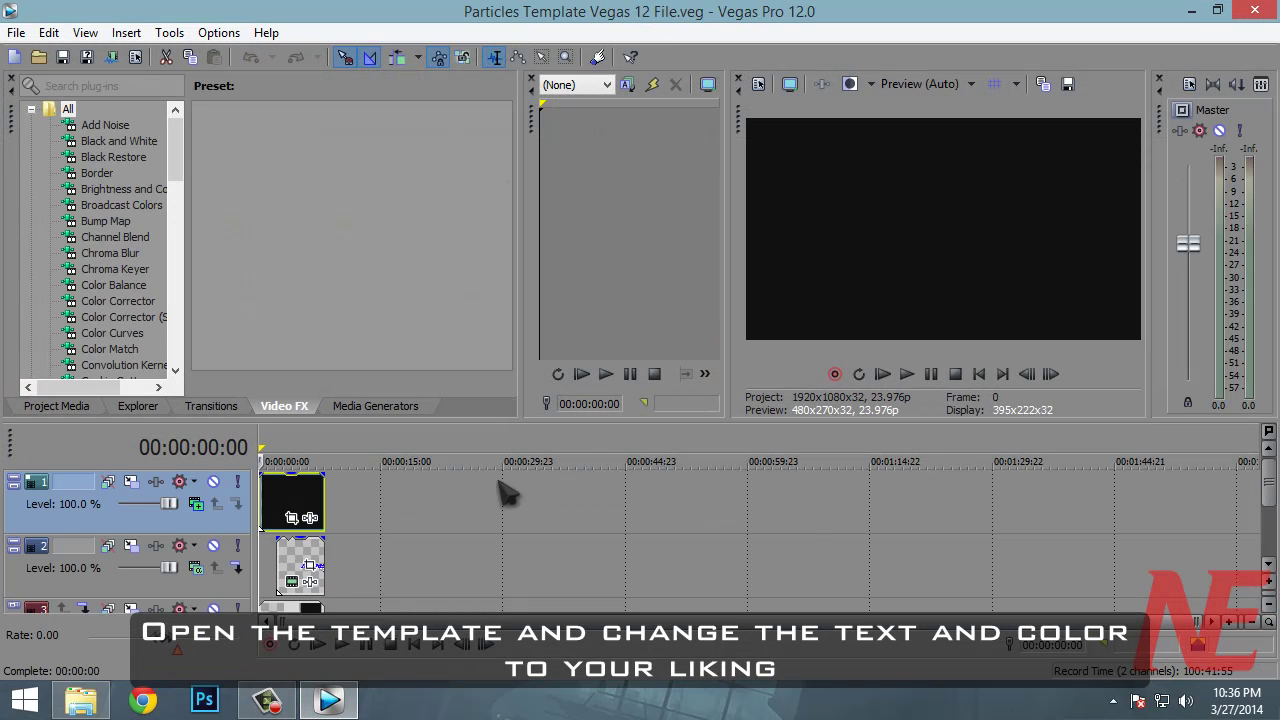
# - Replace the track 2 title's text with 'Your Text'
pyautogui.scroll(5, 508, 491)
pyautogui.click(375, 510)
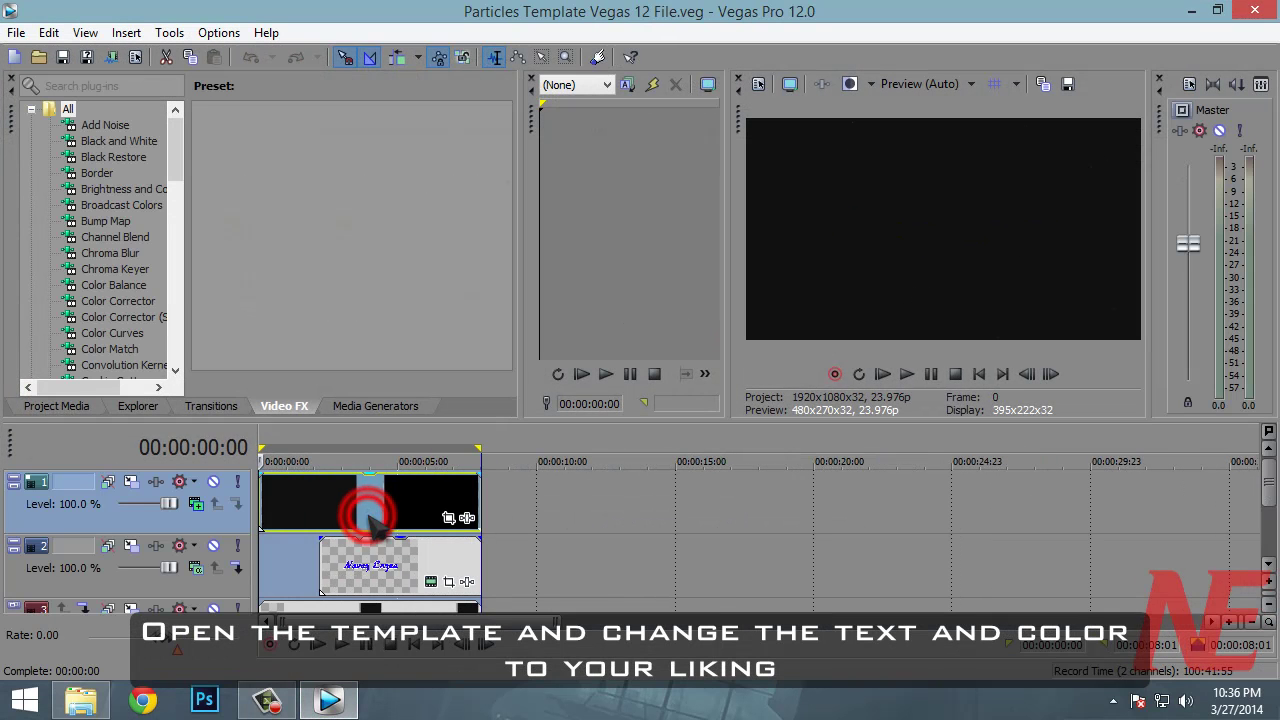
pyautogui.click(433, 587)
pyautogui.moveTo(748, 394); pyautogui.dragTo(430, 400)
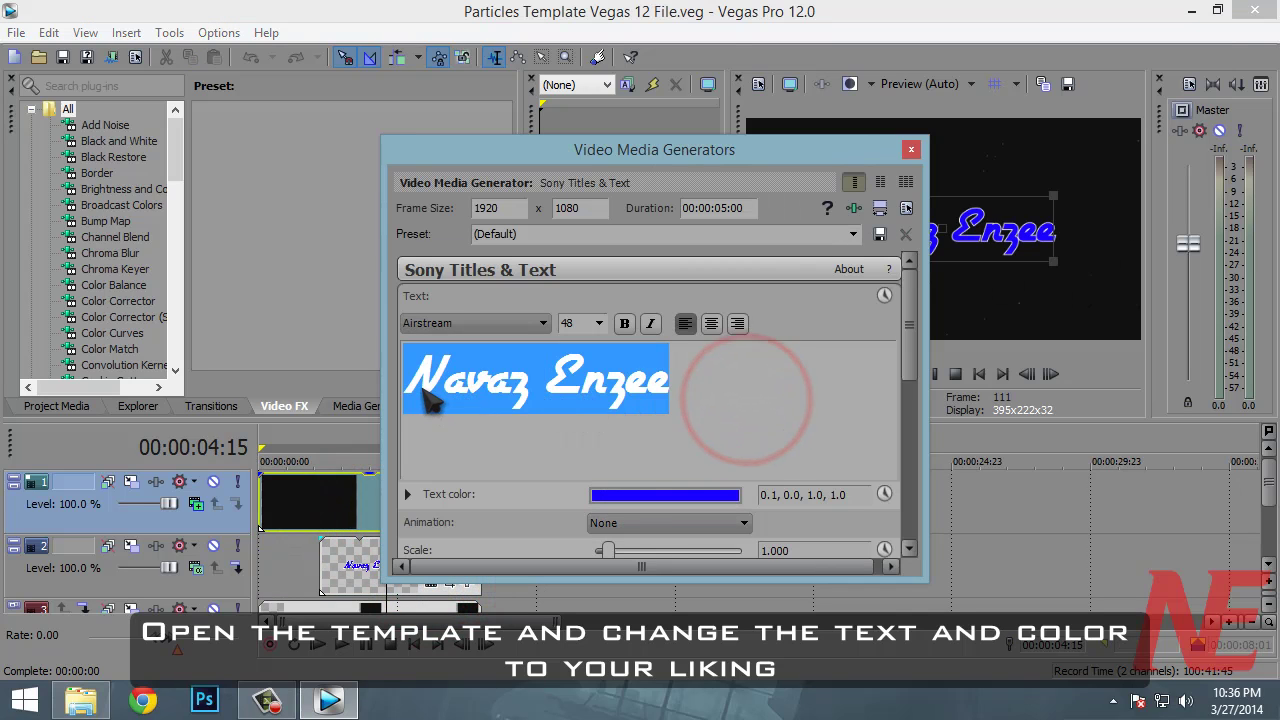
pyautogui.write('Your T')
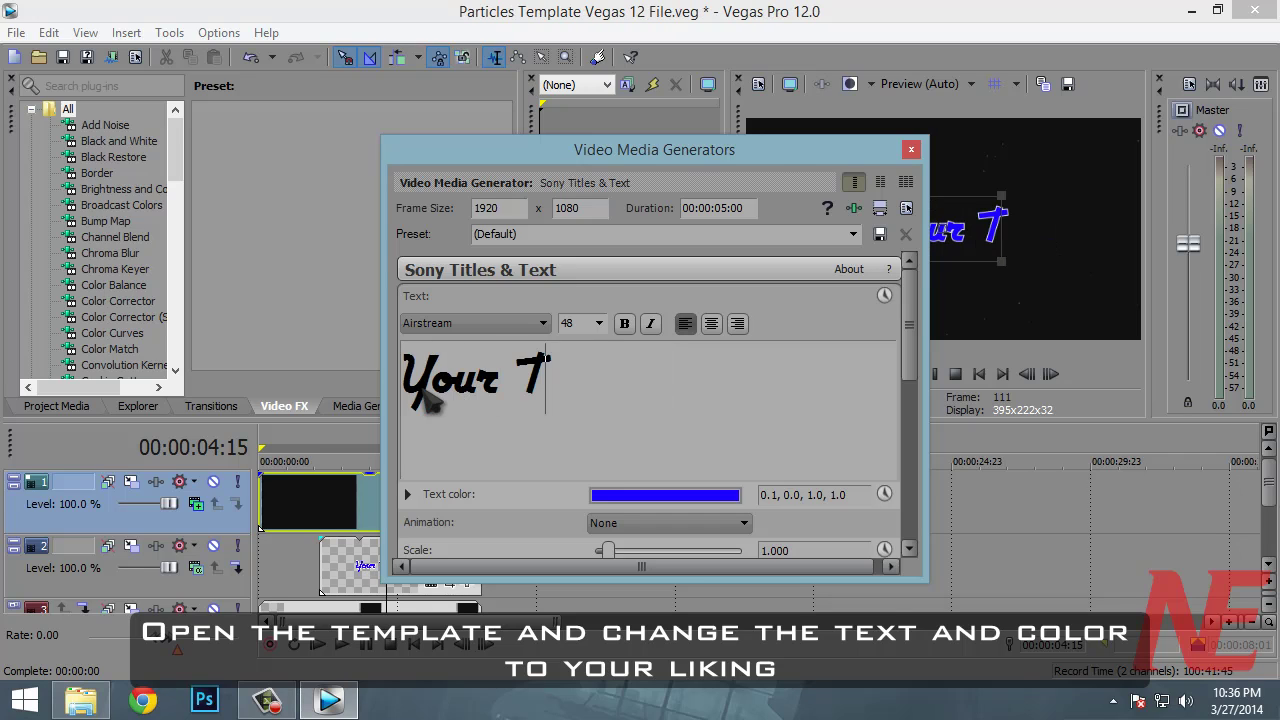
pyautogui.write('ext')
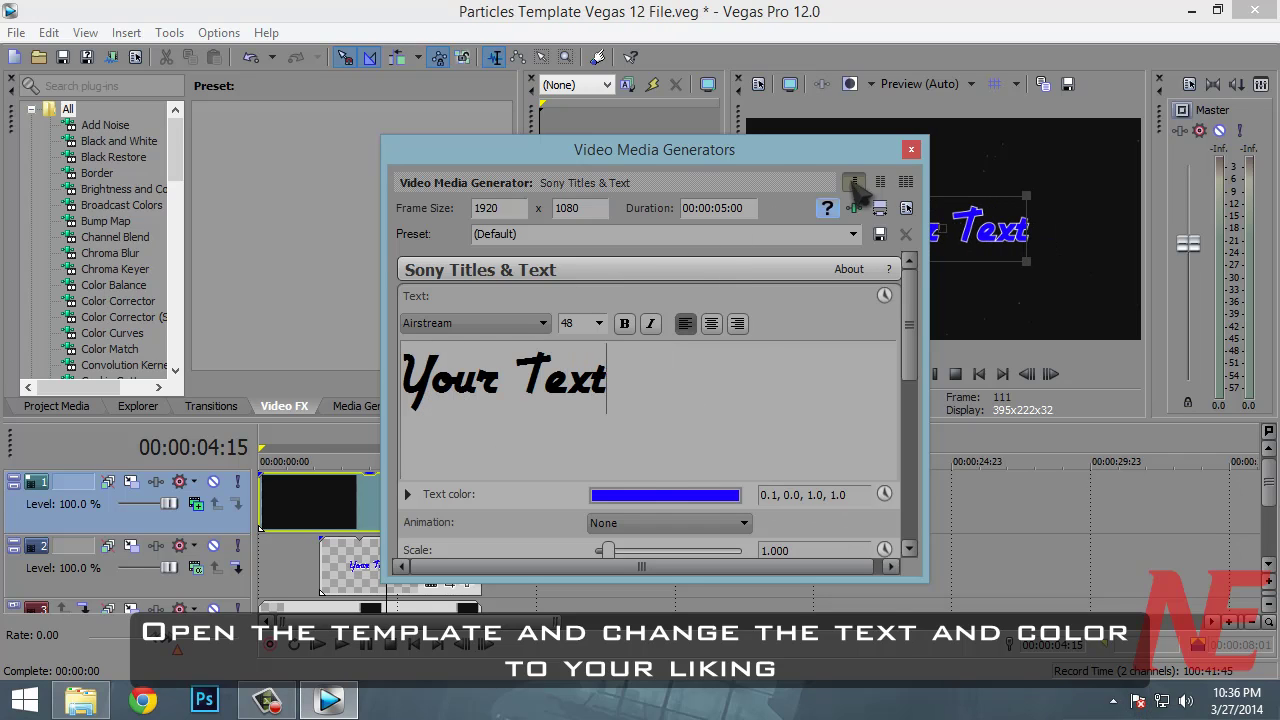
# - Recolour the title text from blue to teal (0.1, 0.61, 0.63, 1.0)
pyautogui.click(703, 495)
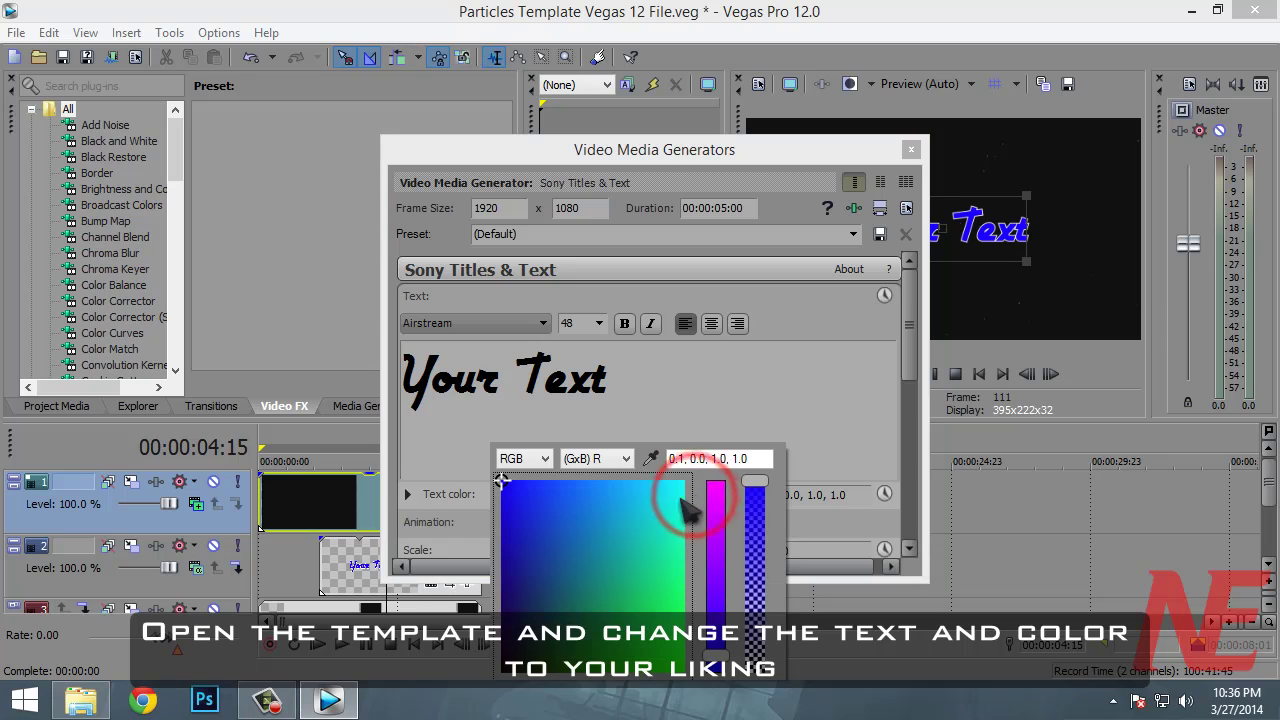
pyautogui.moveTo(686, 495); pyautogui.dragTo(627, 628)
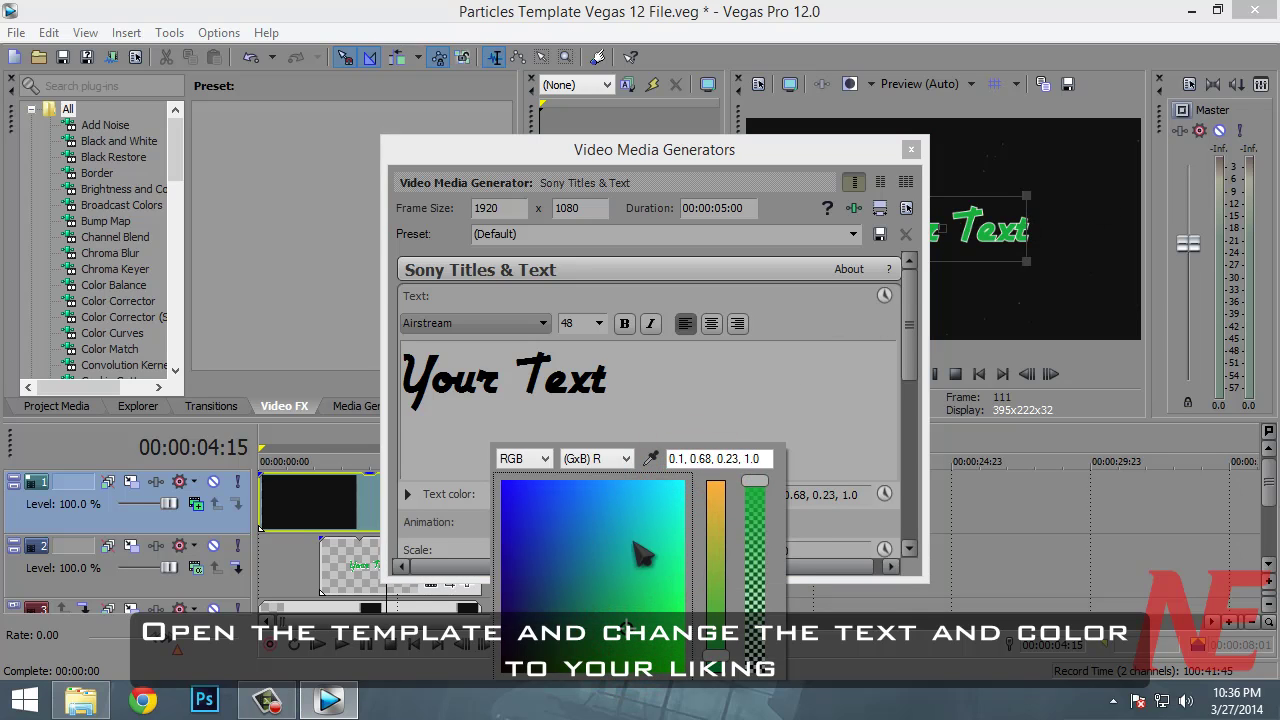
pyautogui.moveTo(636, 546); pyautogui.dragTo(613, 551)
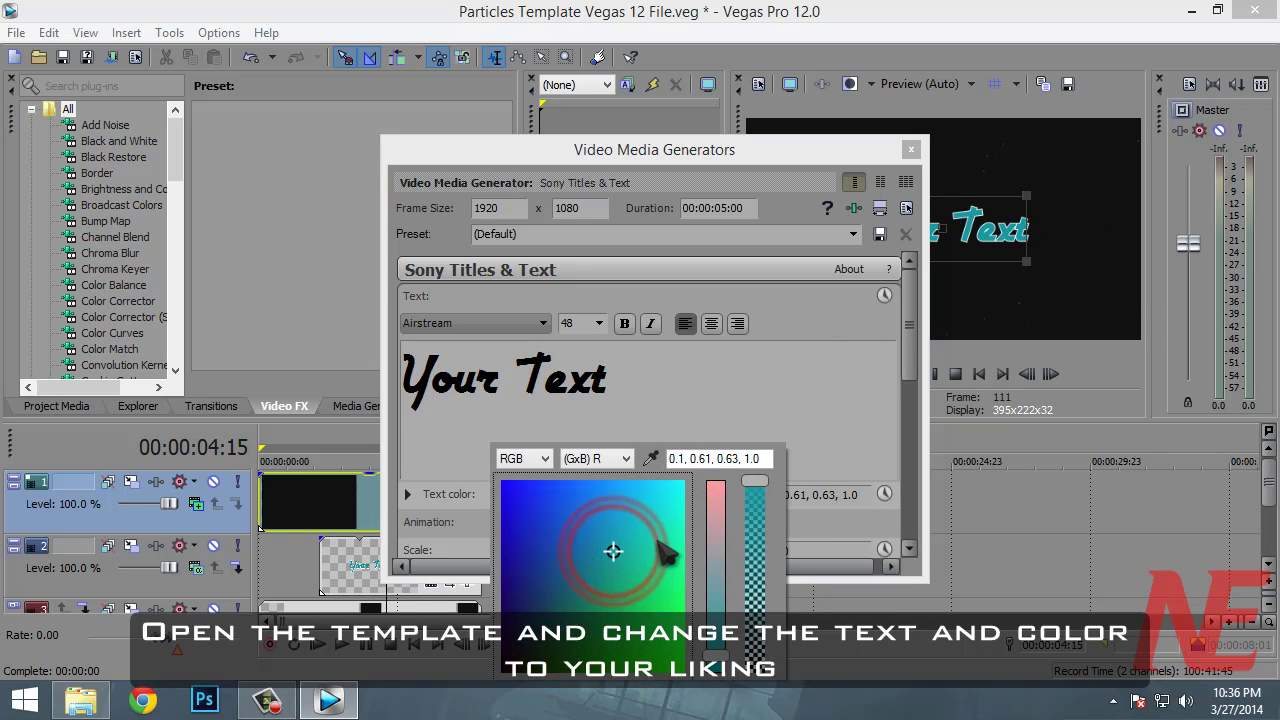
pyautogui.click(818, 382)
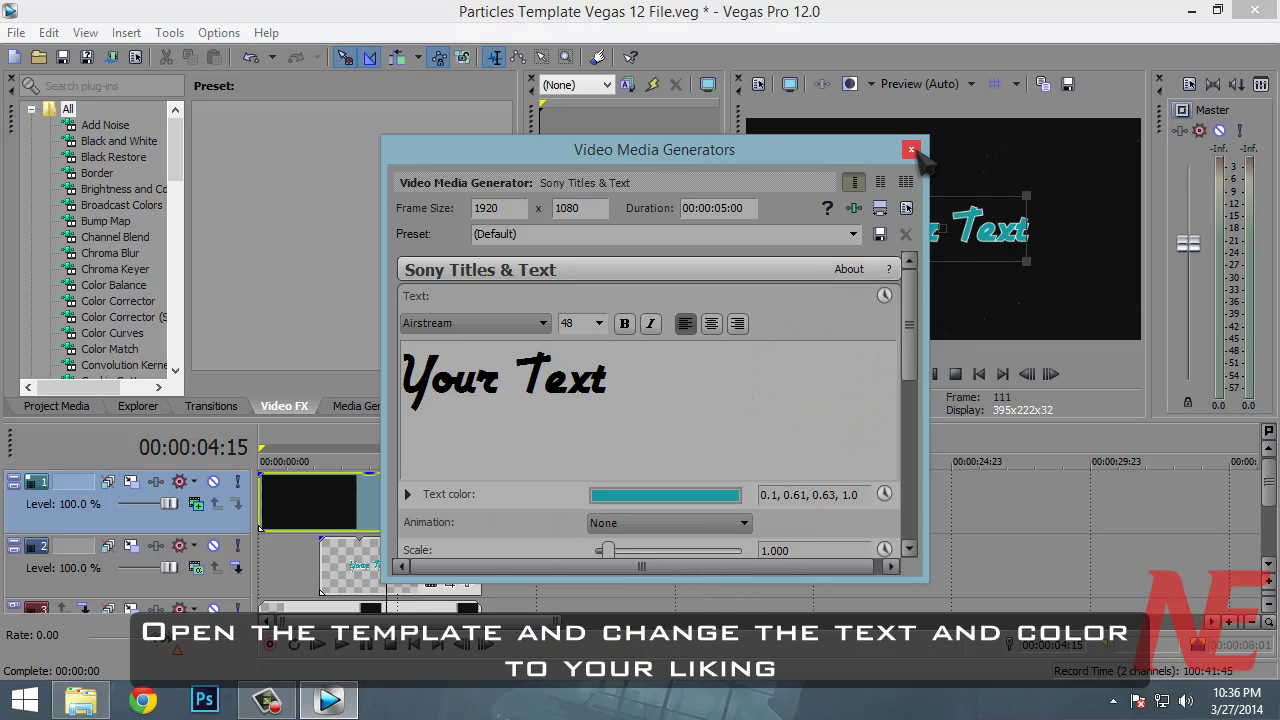
pyautogui.click(912, 150)
# - Play and scrub the intro to preview the teal title reveal
pyautogui.click(303, 502)
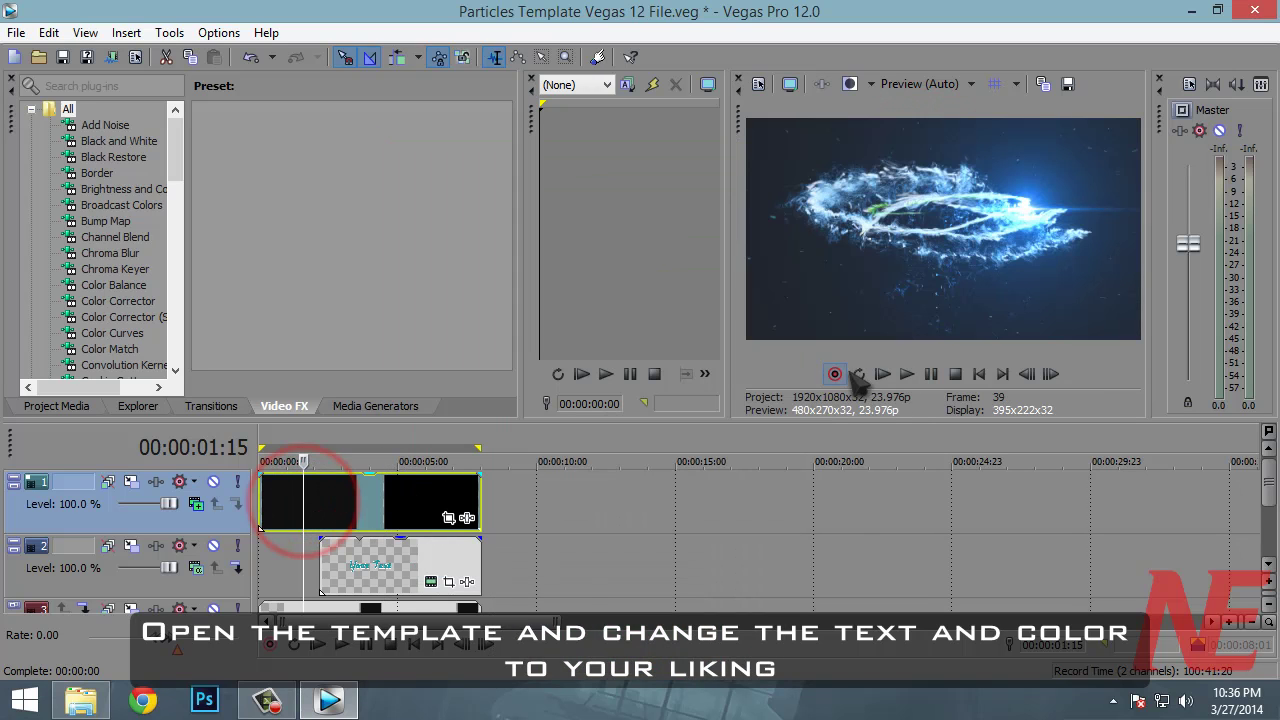
pyautogui.click(906, 374)
pyautogui.click(933, 378)
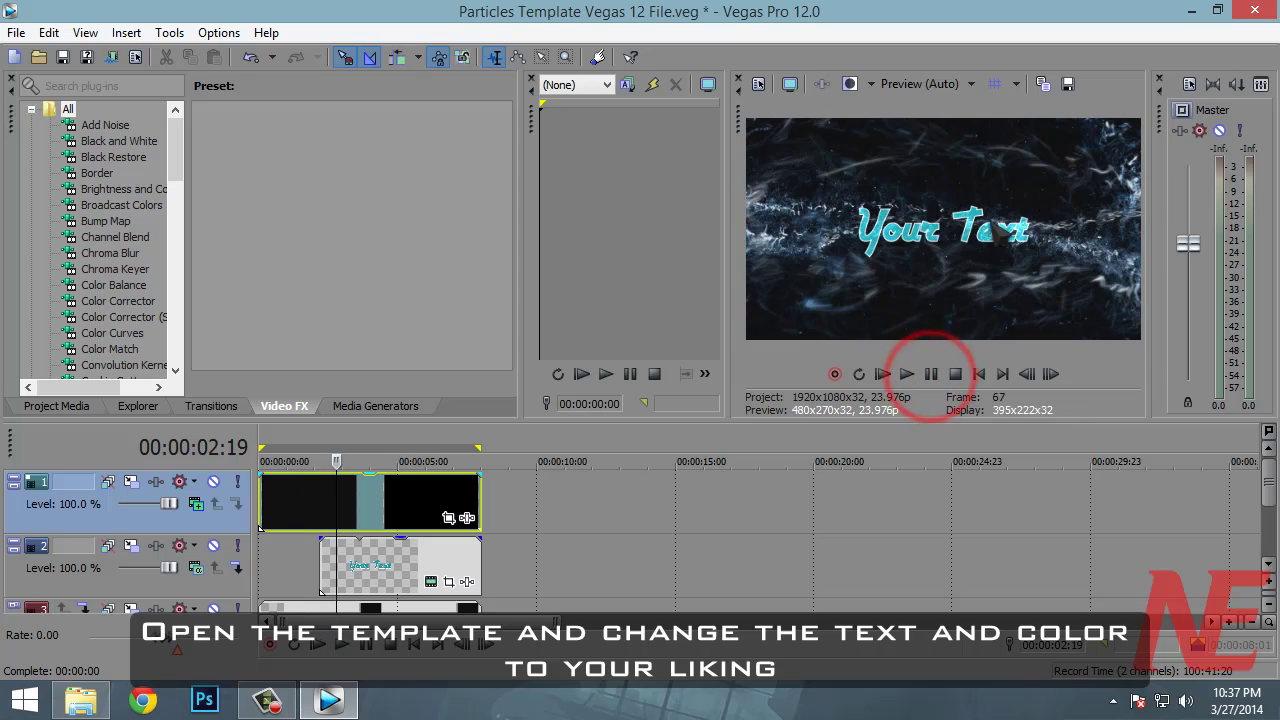
pyautogui.click(318, 511)
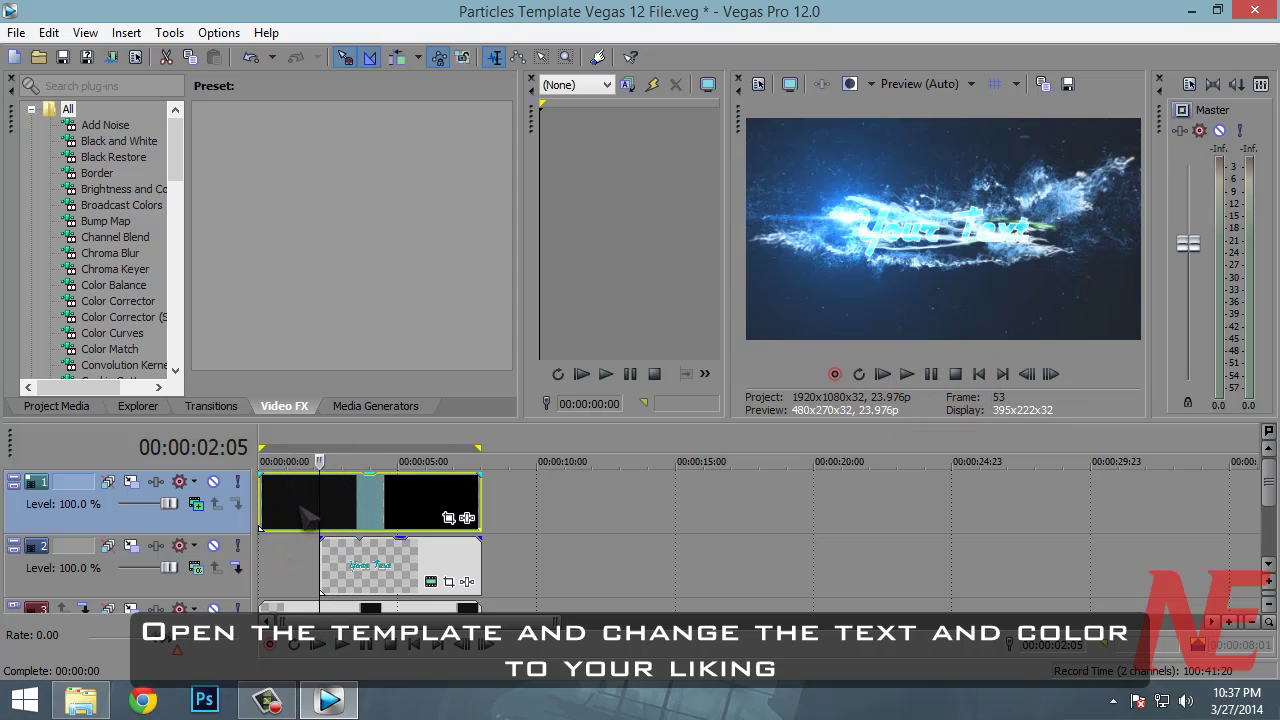
pyautogui.click(300, 510)
pyautogui.click(263, 505)
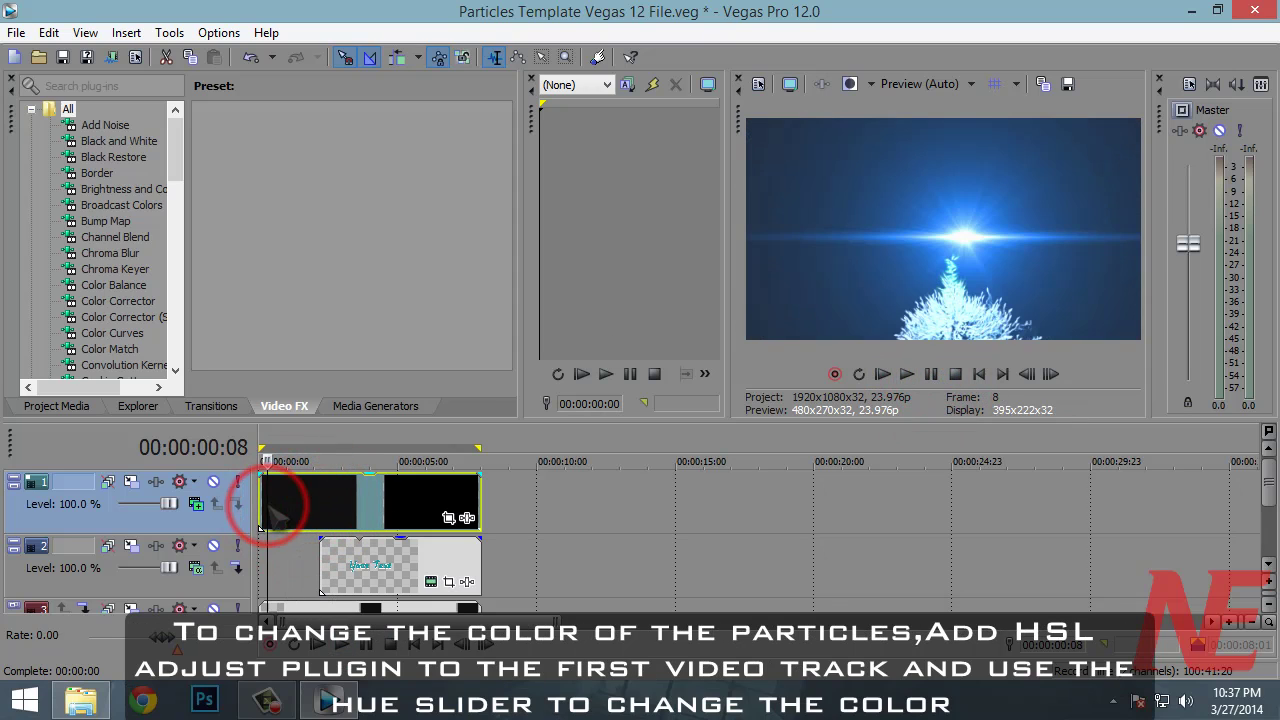
pyautogui.click(289, 507)
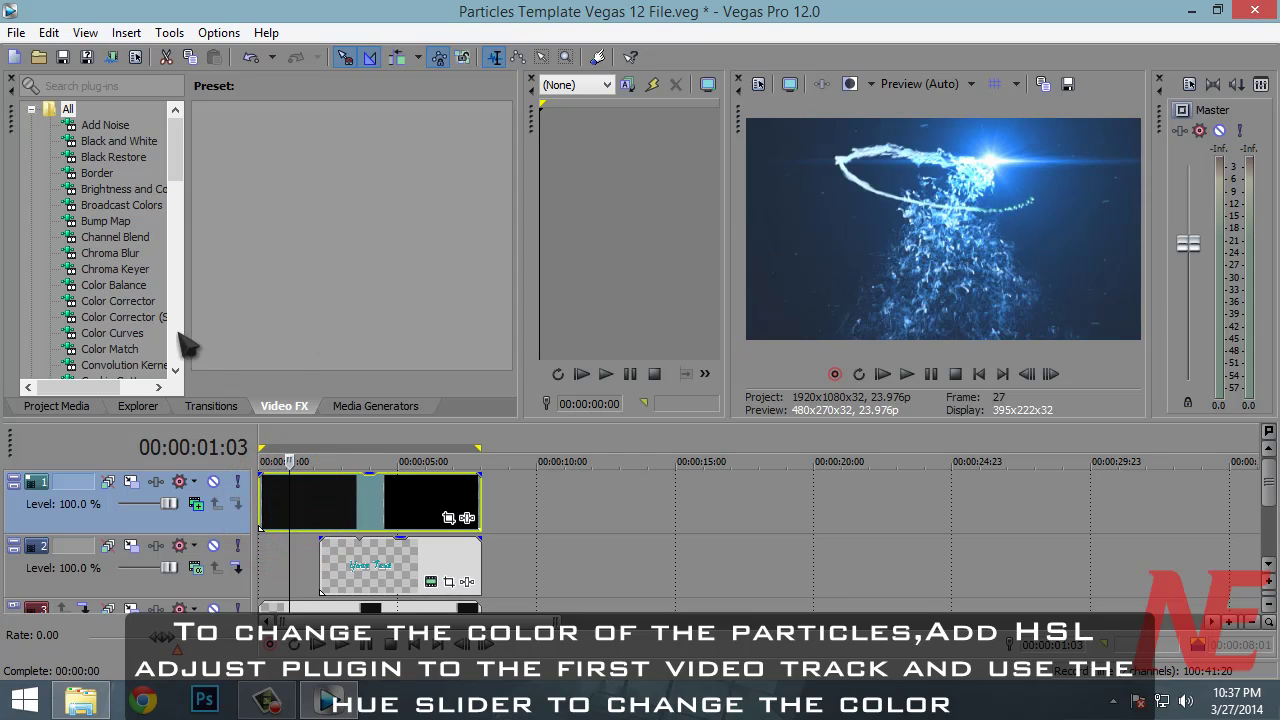
# - Apply the HSL Adjust (Default) preset to the track 1 particle footage
pyautogui.moveTo(177, 145); pyautogui.dragTo(175, 226)
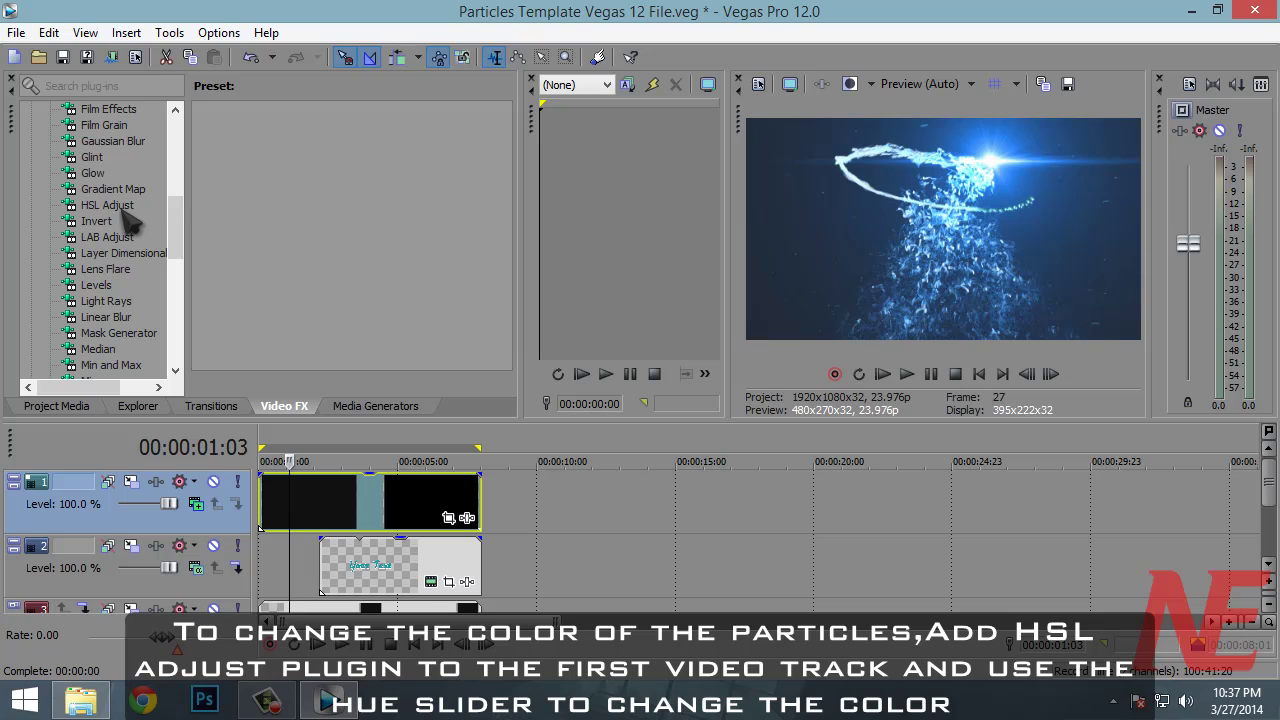
pyautogui.moveTo(112, 206); pyautogui.dragTo(265, 457)
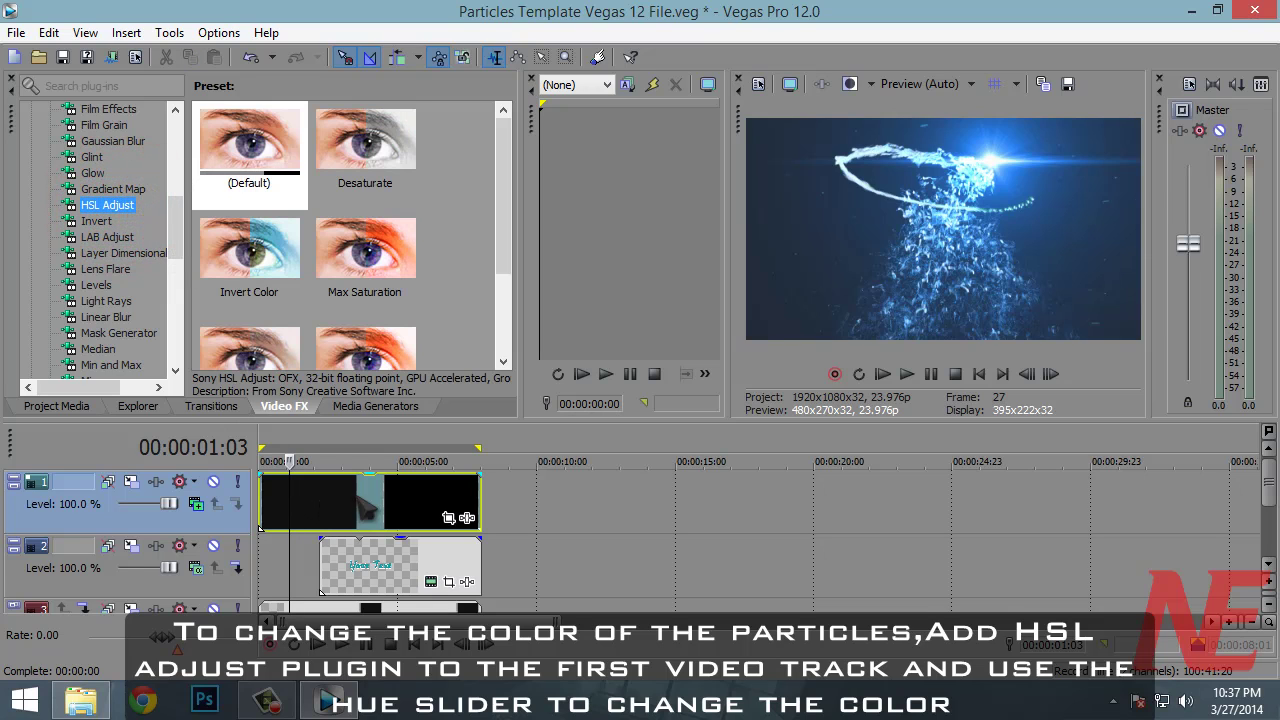
pyautogui.click(118, 205)
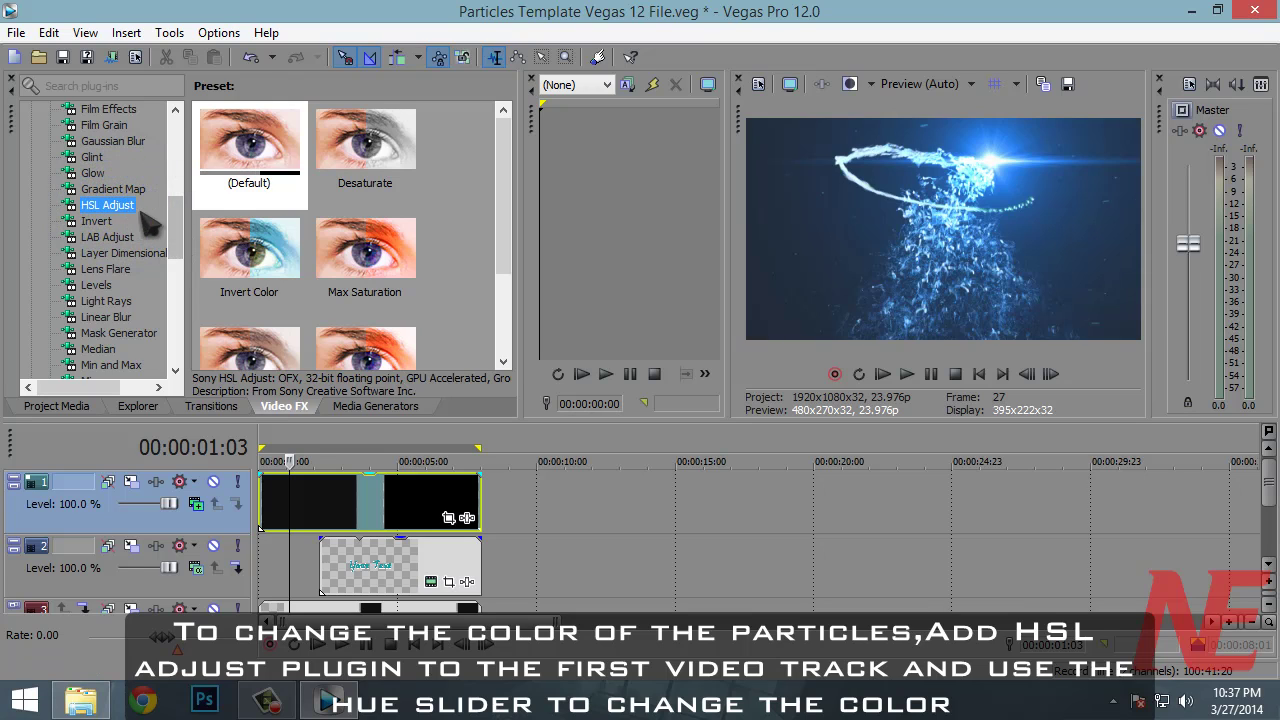
pyautogui.click(255, 172)
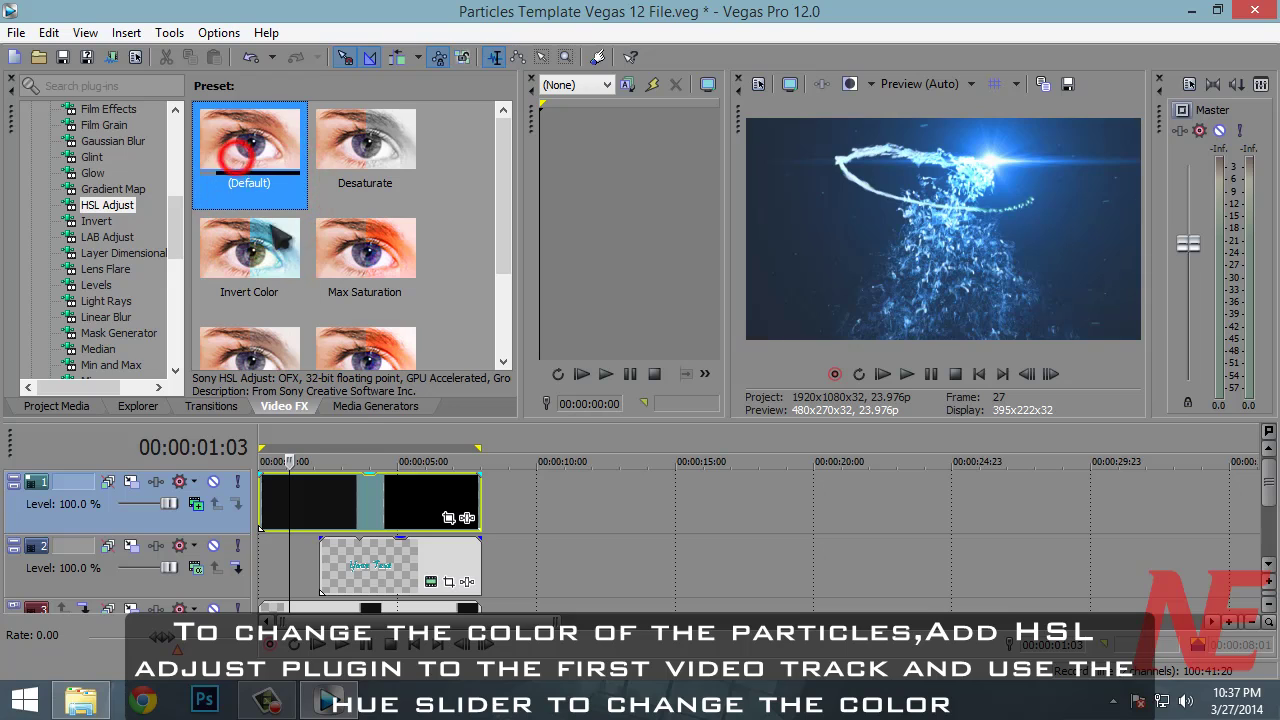
pyautogui.moveTo(268, 195)
pyautogui.mouseDown()
pyautogui.moveTo(458, 527)
pyautogui.moveTo(414, 534)
pyautogui.mouseUp()
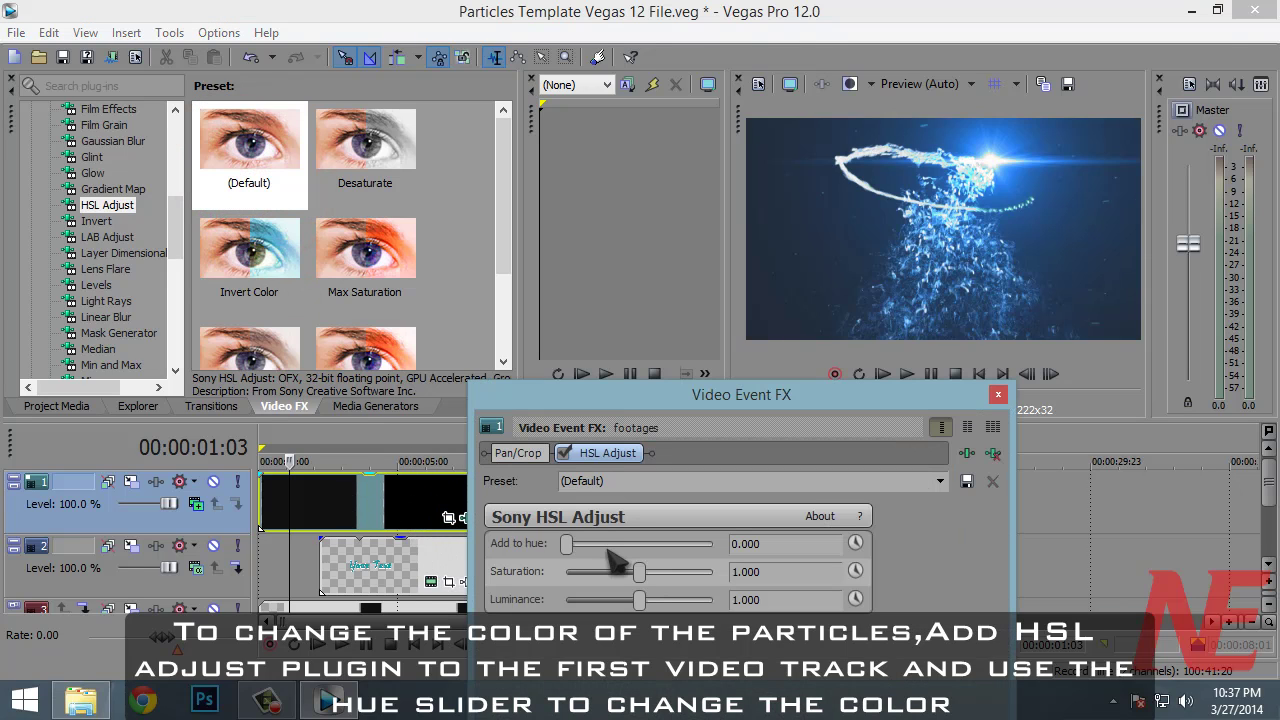
# - Shift the particles' hue with HSL Adjust 'Add to hue' and play the result
pyautogui.moveTo(569, 548)
pyautogui.mouseDown()
pyautogui.moveTo(715, 553)
pyautogui.moveTo(657, 555)
pyautogui.mouseUp()
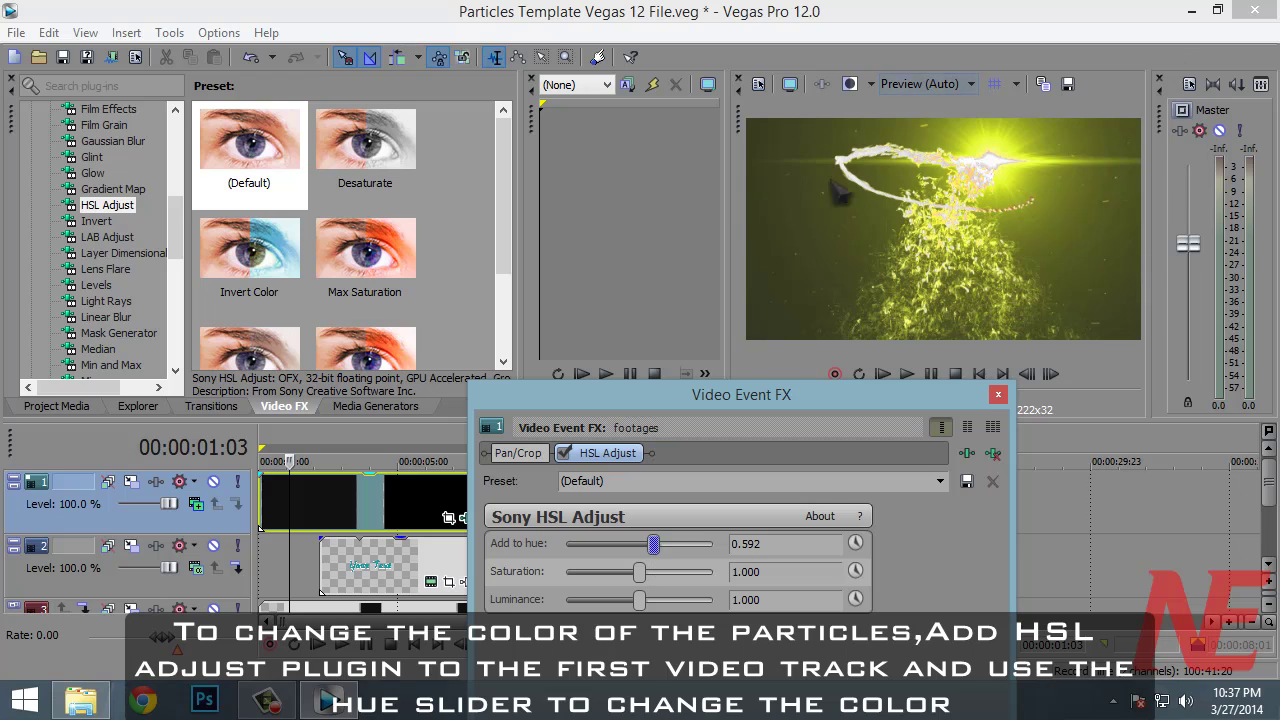
pyautogui.click(998, 395)
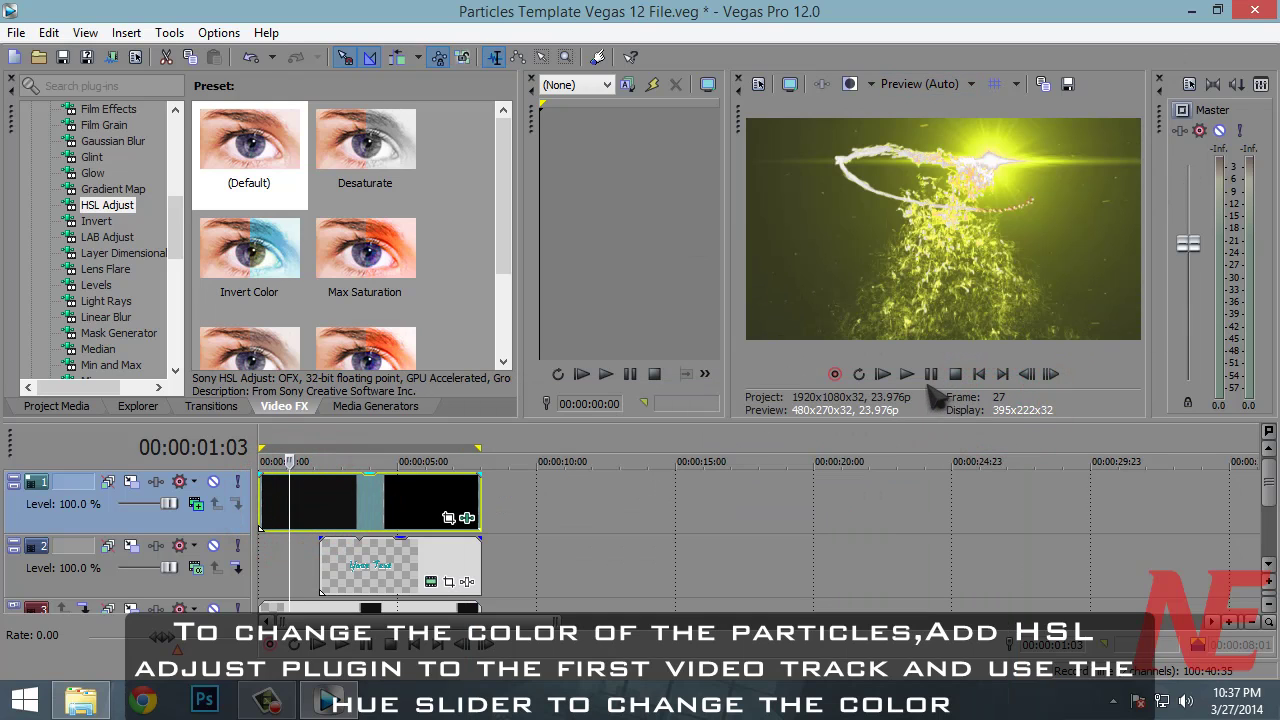
pyautogui.click(907, 374)
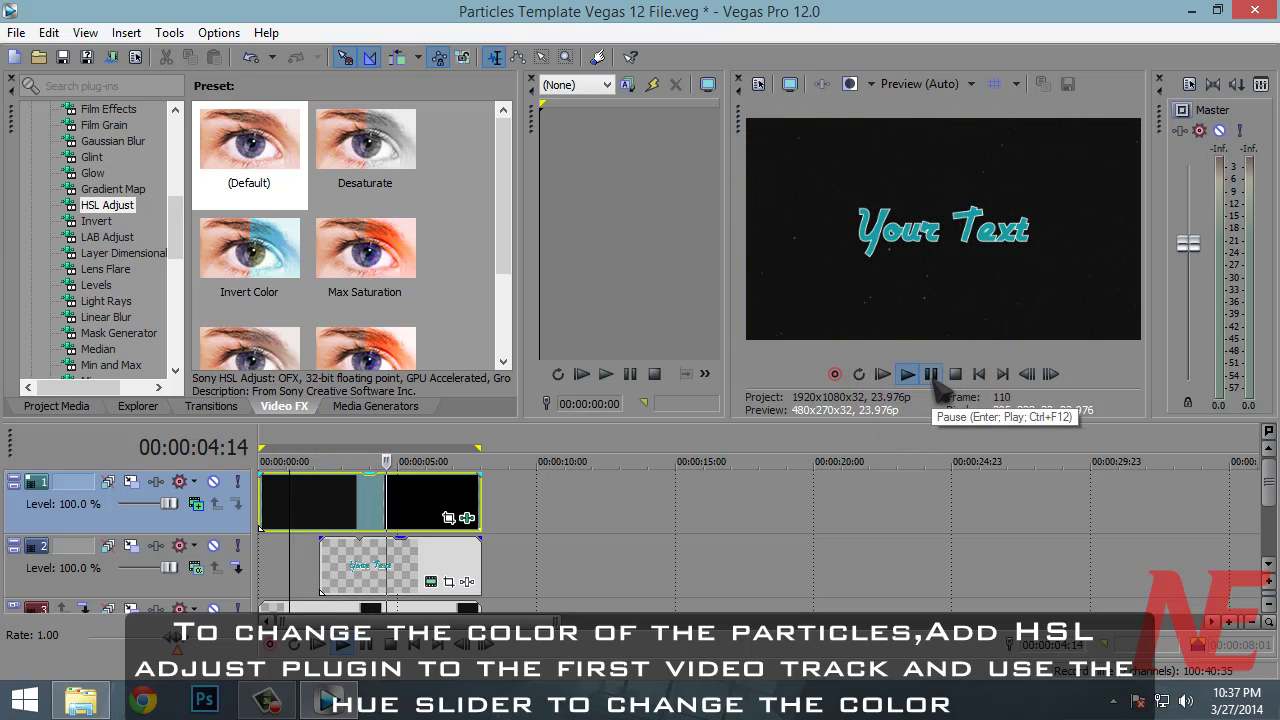
pyautogui.click(289, 458)
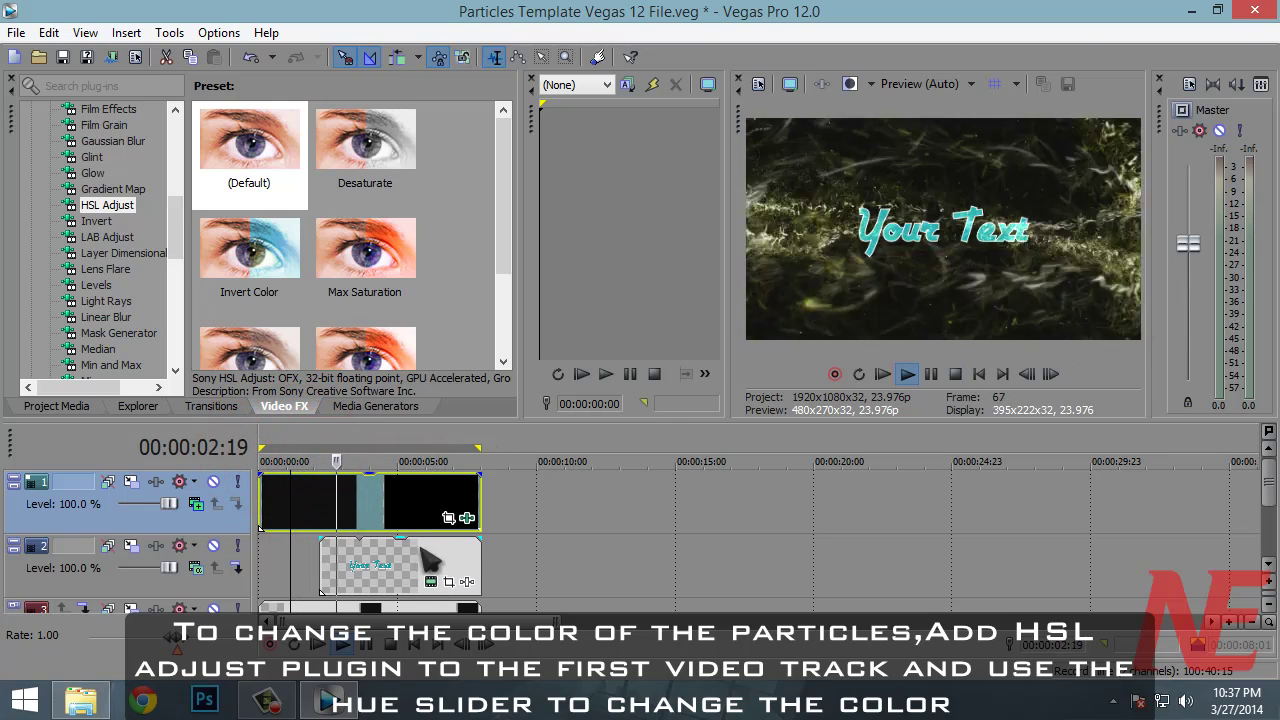
# - Fine-tune the HSL Adjust hue on the track 1 footage and review the frames
pyautogui.click(449, 517)
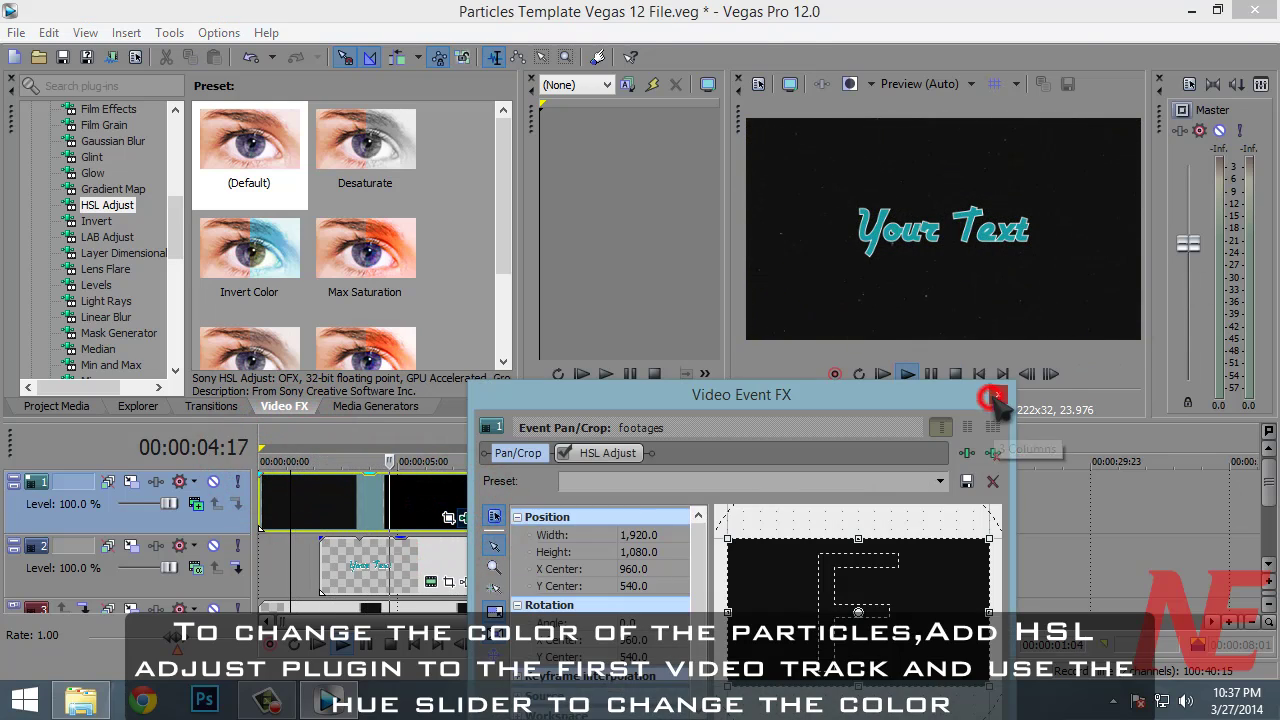
pyautogui.click(996, 397)
pyautogui.click(449, 517)
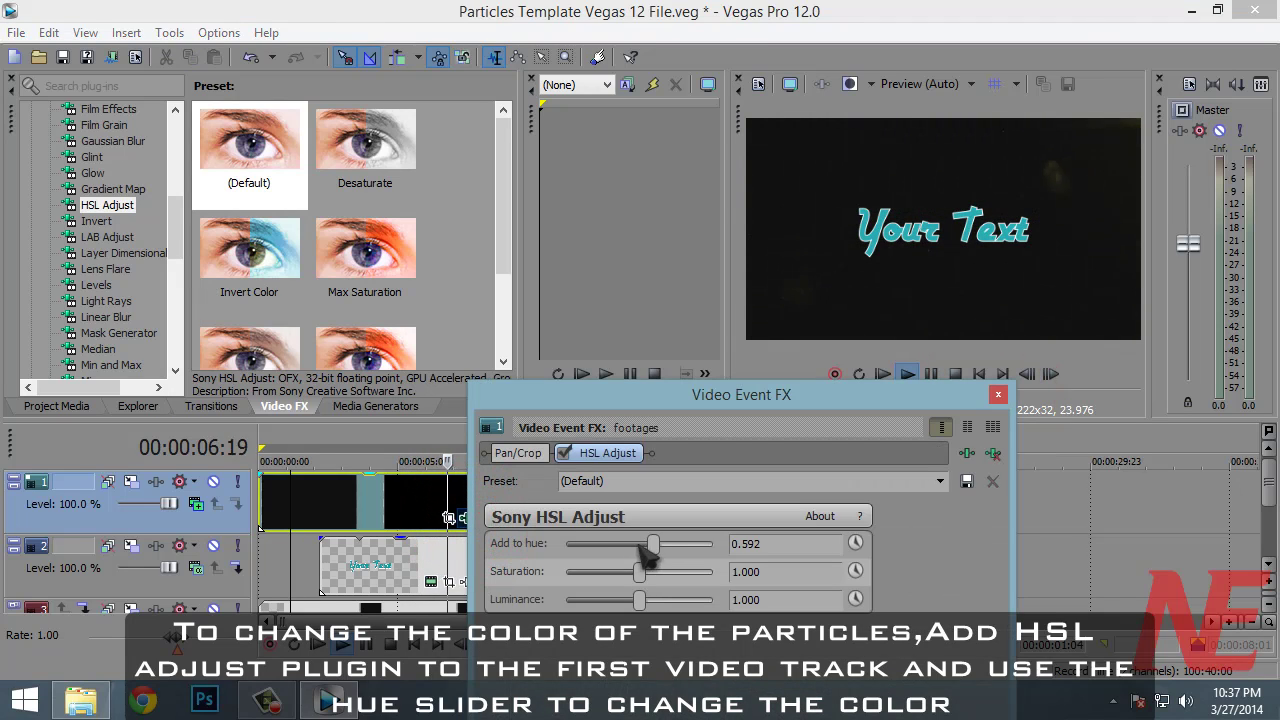
pyautogui.moveTo(650, 544); pyautogui.dragTo(643, 544)
pyautogui.click(998, 394)
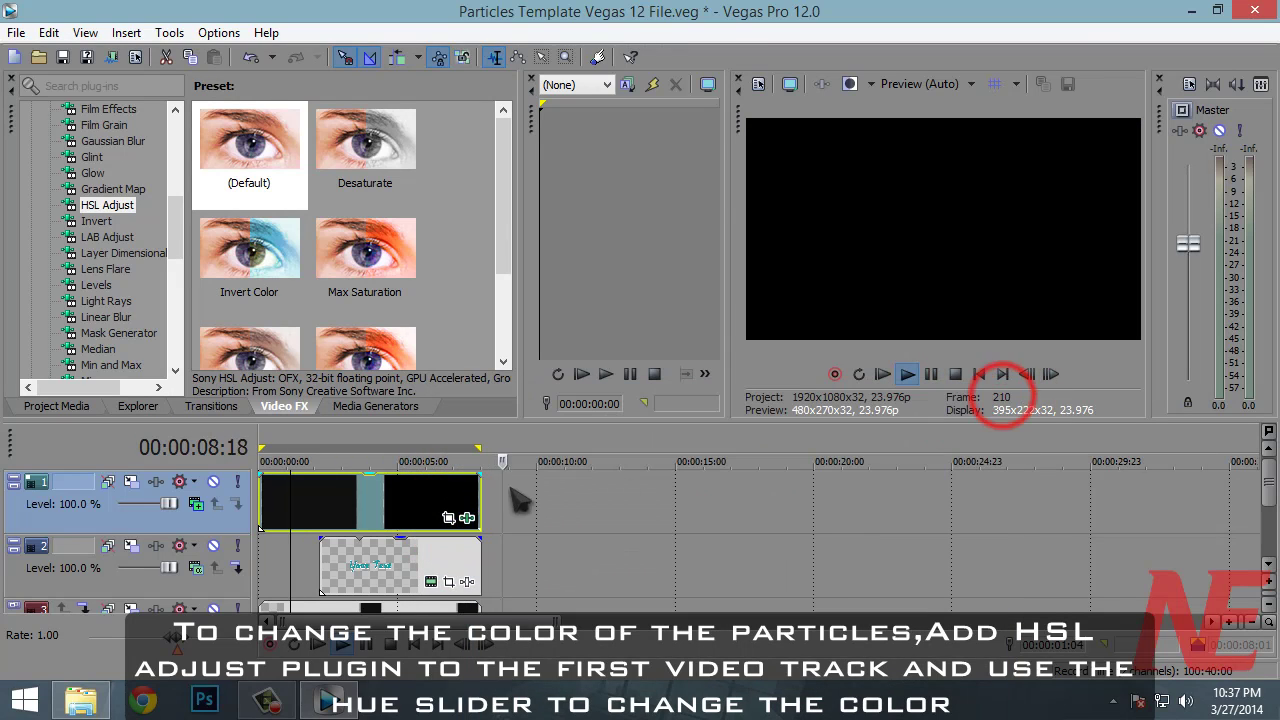
pyautogui.click(338, 452)
pyautogui.click(930, 374)
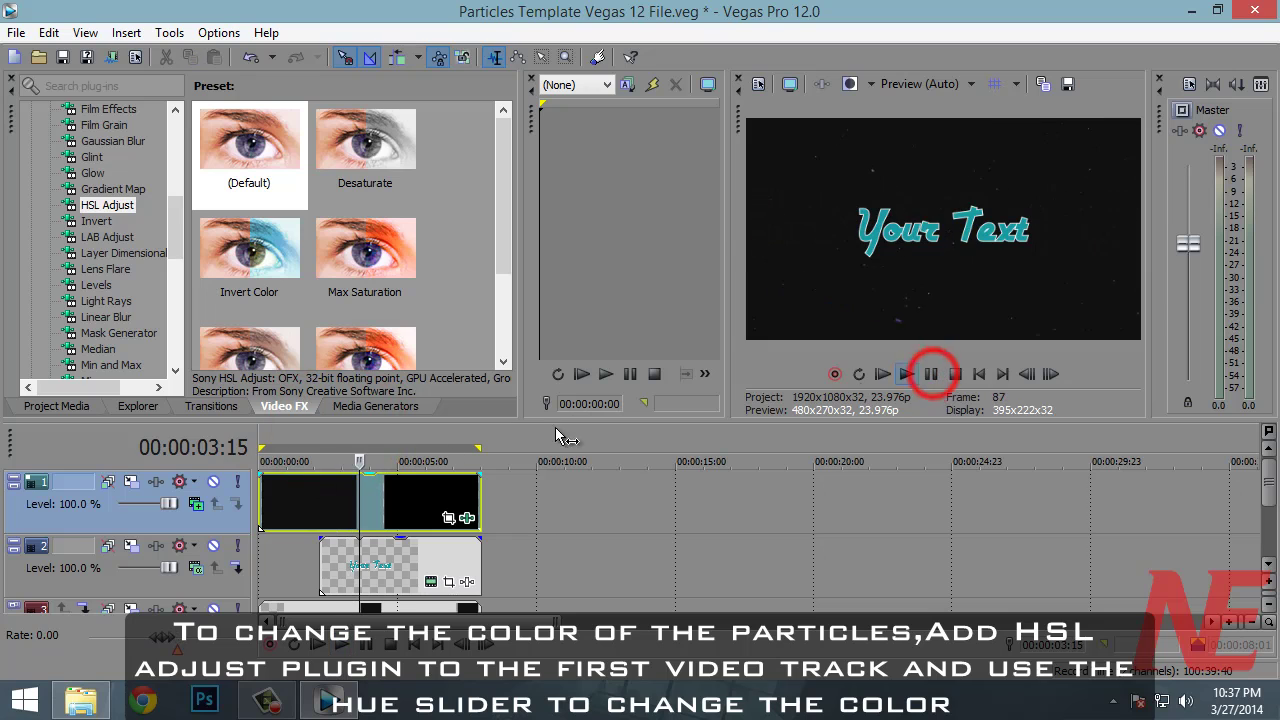
pyautogui.click(290, 440)
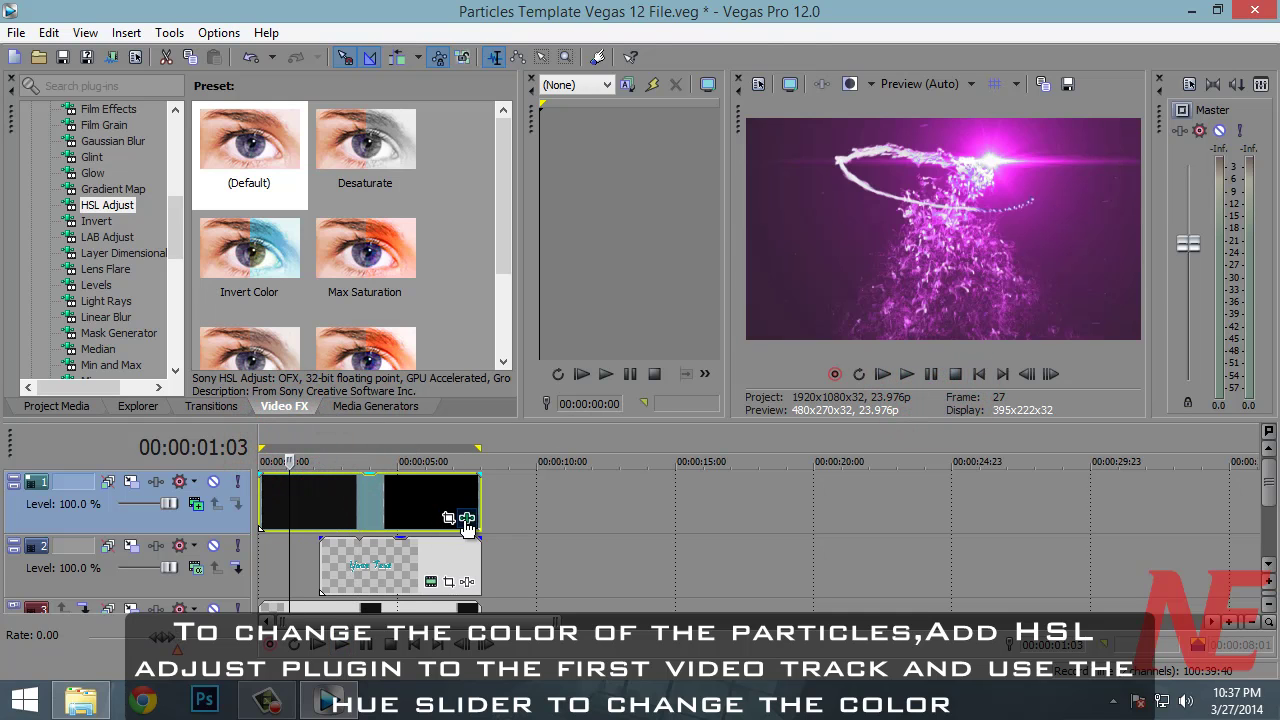
# - Adjust the hue further to pinkish-magenta particles and play the intro to check it
pyautogui.click(466, 518)
pyautogui.moveTo(643, 544)
pyautogui.mouseDown()
pyautogui.moveTo(672, 556)
pyautogui.moveTo(592, 549)
pyautogui.moveTo(614, 547)
pyautogui.mouseUp()
pyautogui.click(998, 394)
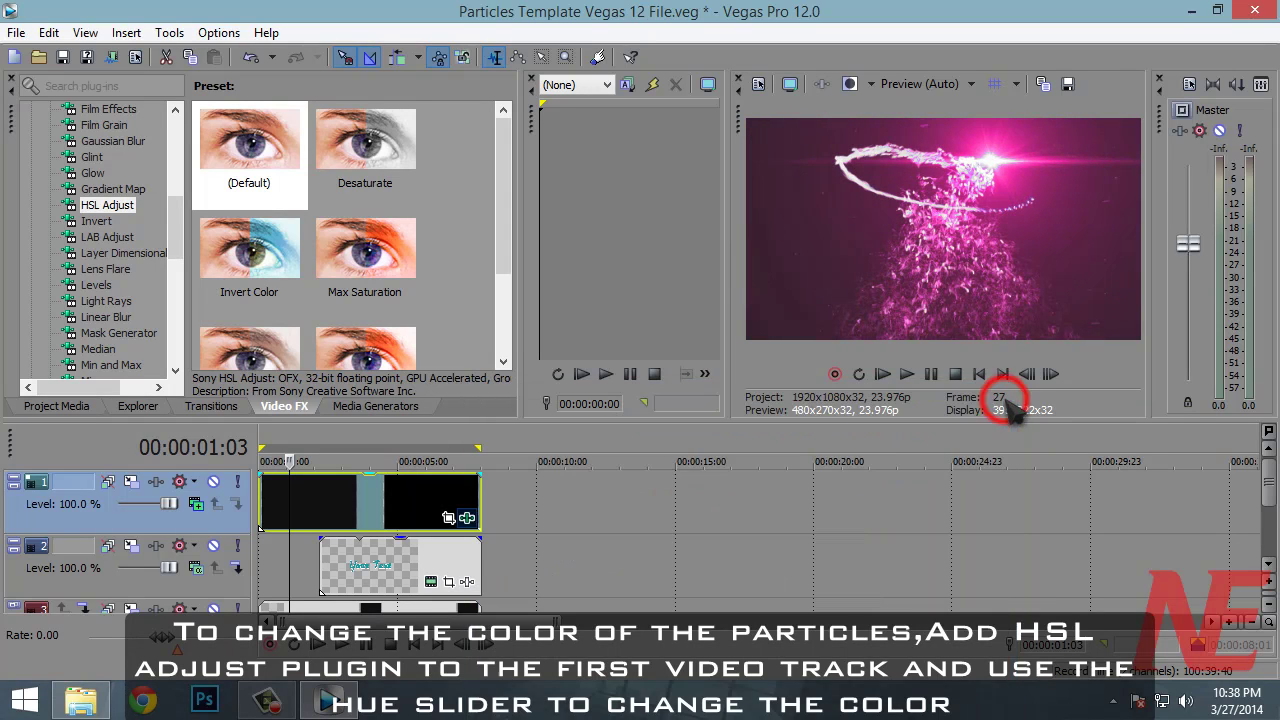
pyautogui.click(908, 374)
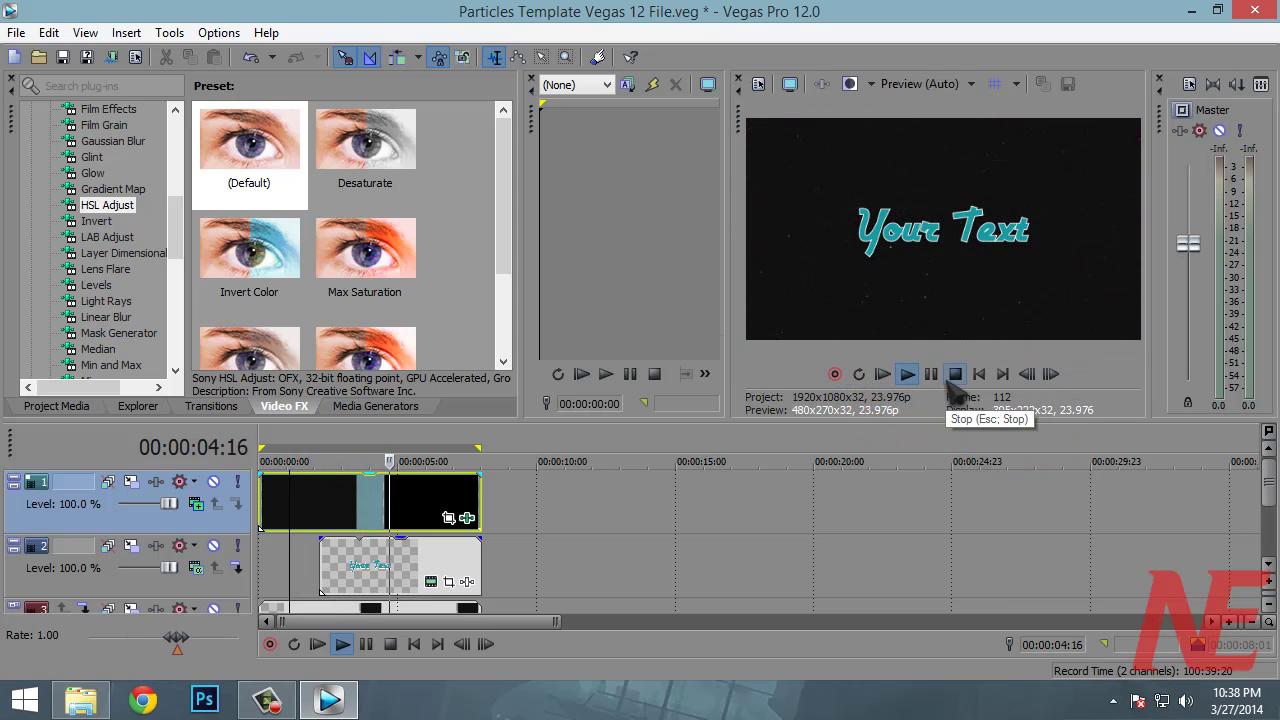
pyautogui.click(931, 376)
# - Close Vegas Pro via the save prompt and open EDIT Text or Place your logo.psd in Photoshop
pyautogui.click(1256, 10)
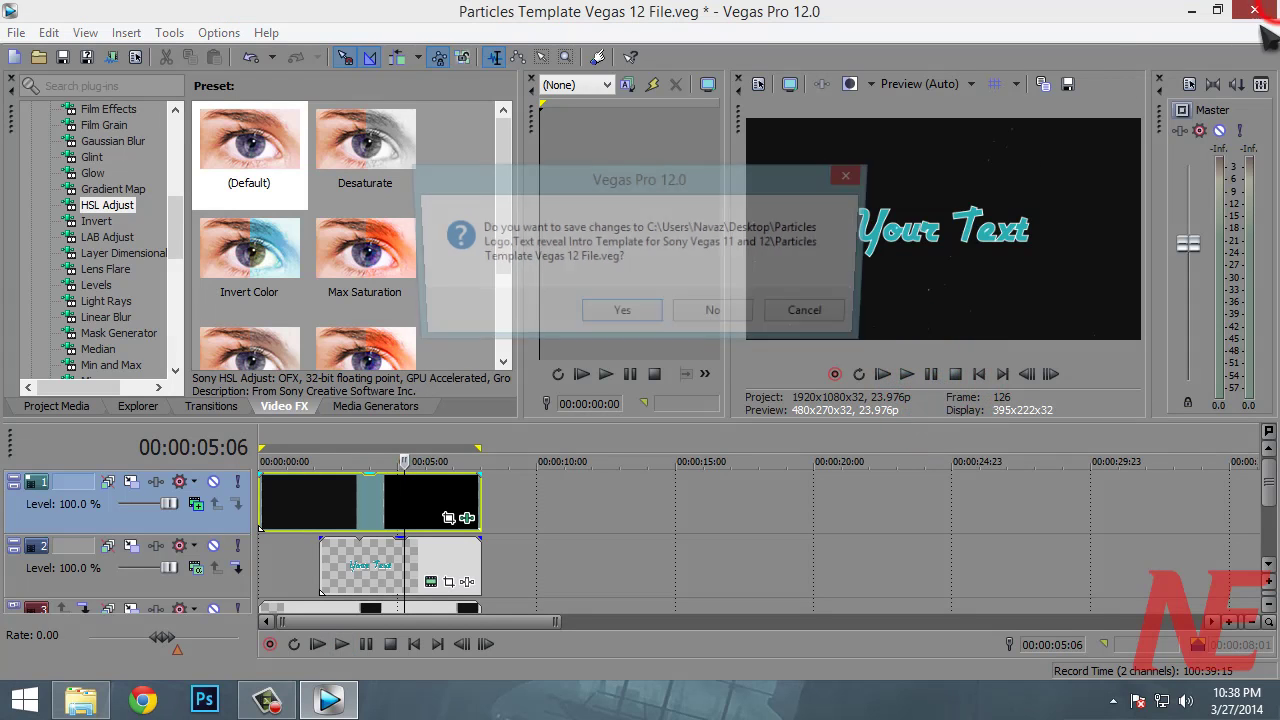
pyautogui.click(727, 313)
pyautogui.click(686, 333)
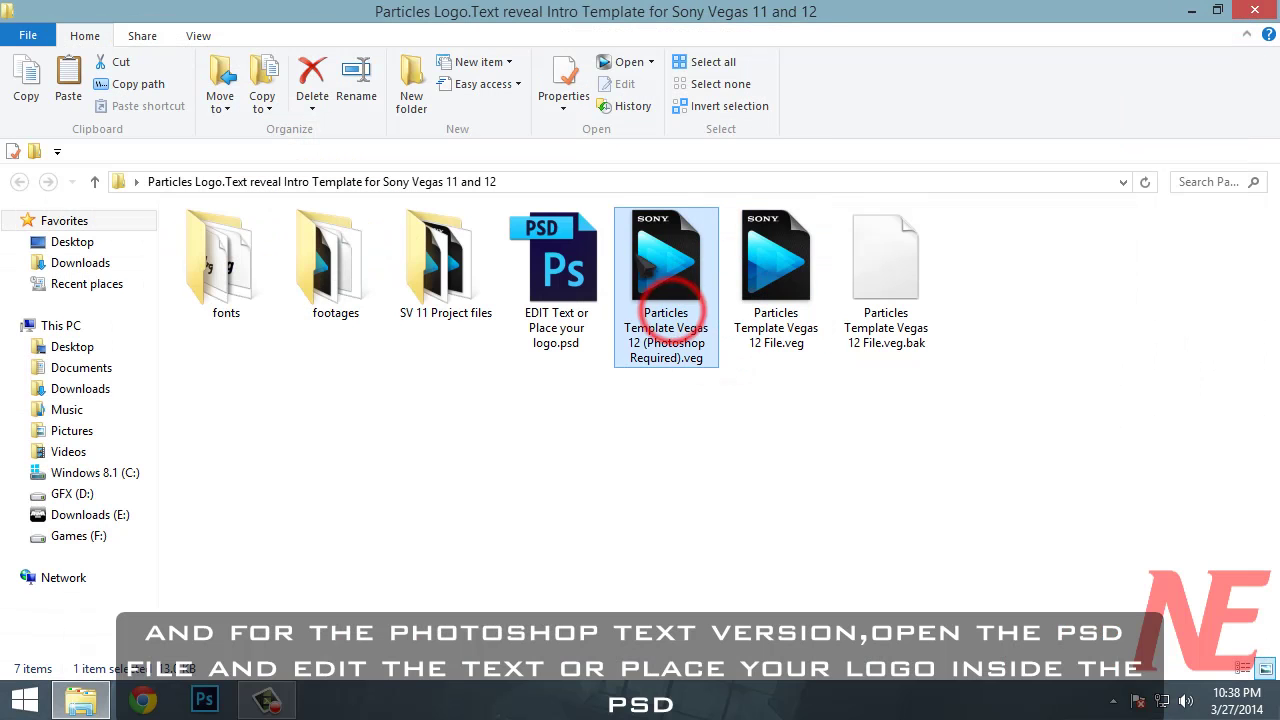
pyautogui.click(548, 285)
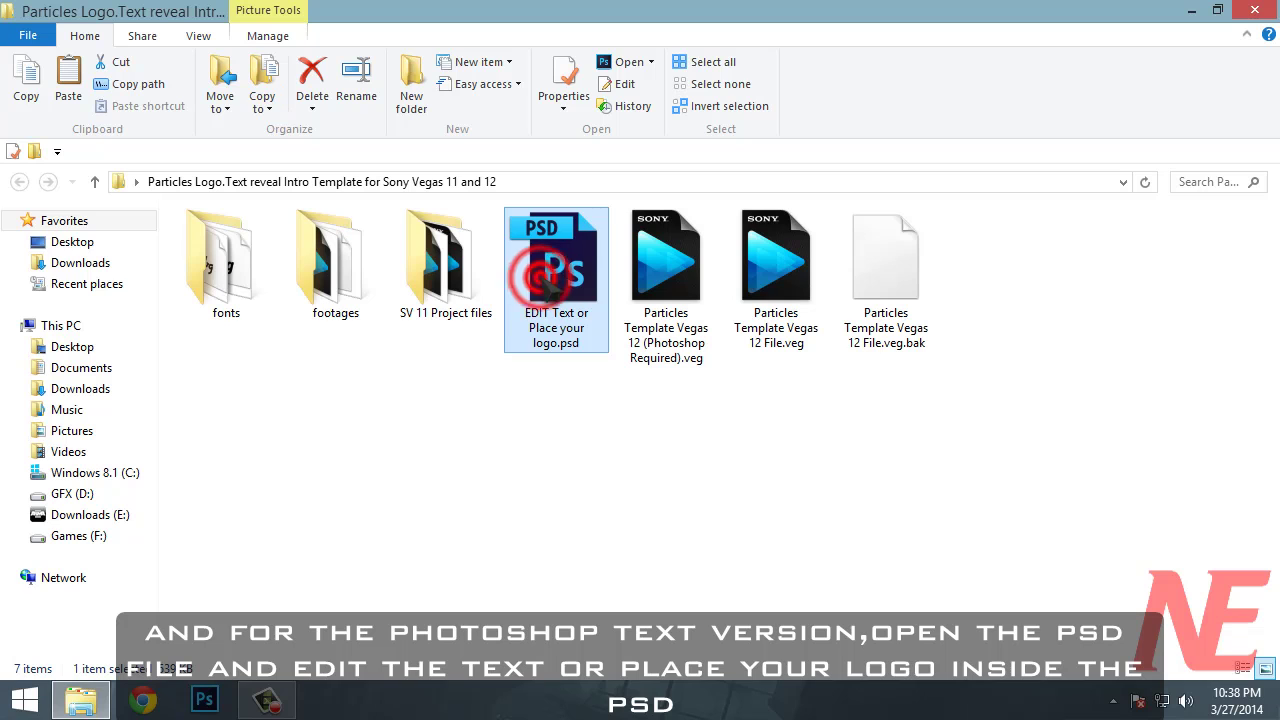
pyautogui.doubleClick(548, 287)
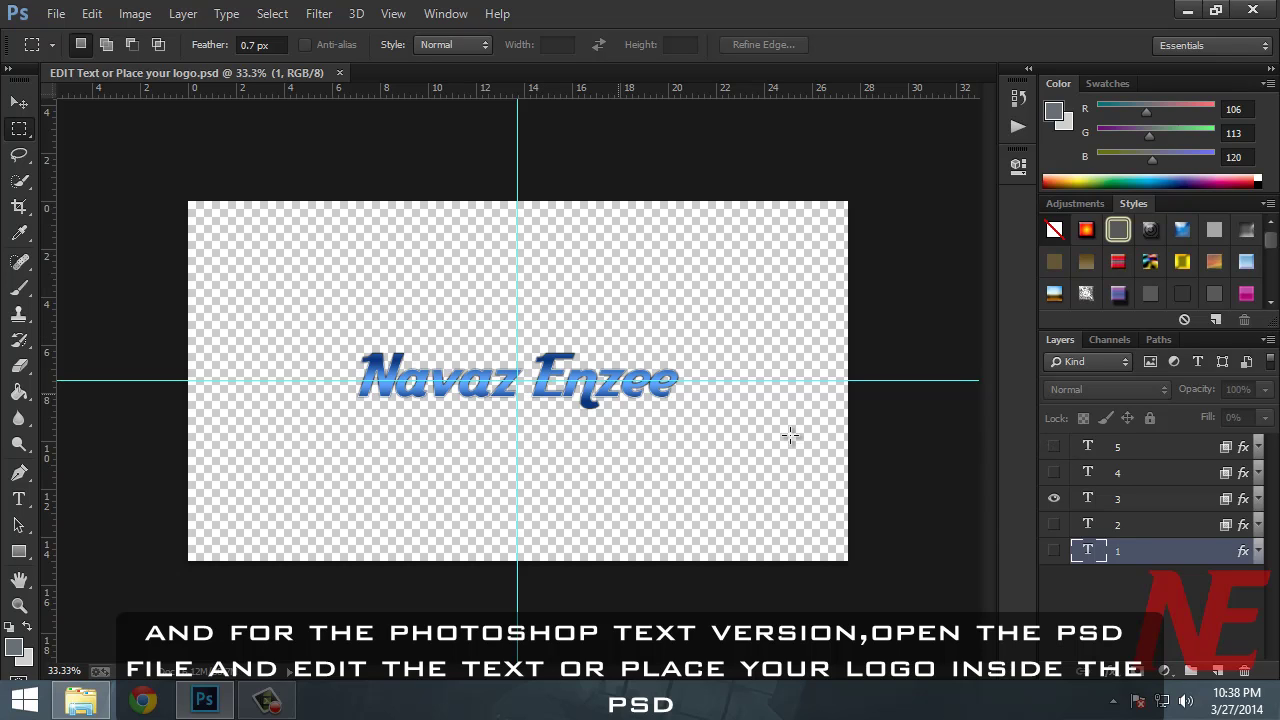
# - Change the layer 3 sample text to 'Your Text' and centre it on the canvas
pyautogui.click(1087, 500)
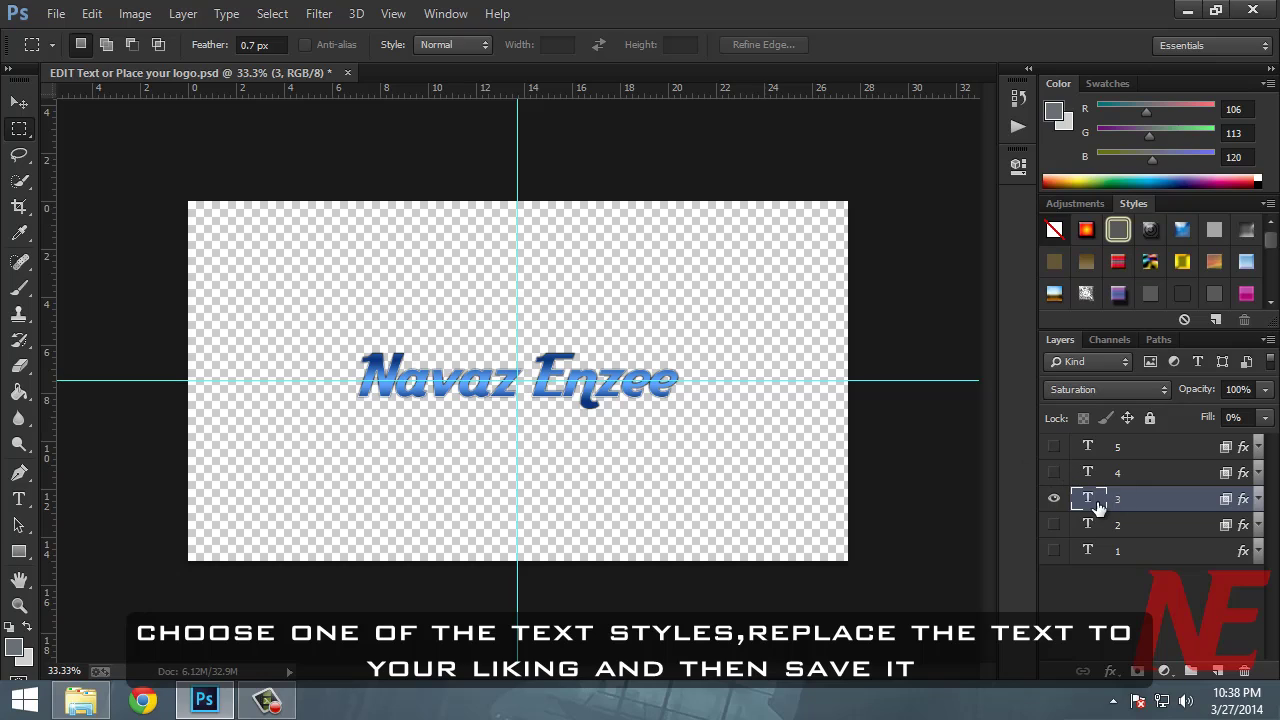
pyautogui.doubleClick(1094, 503)
pyautogui.write('Your Text')
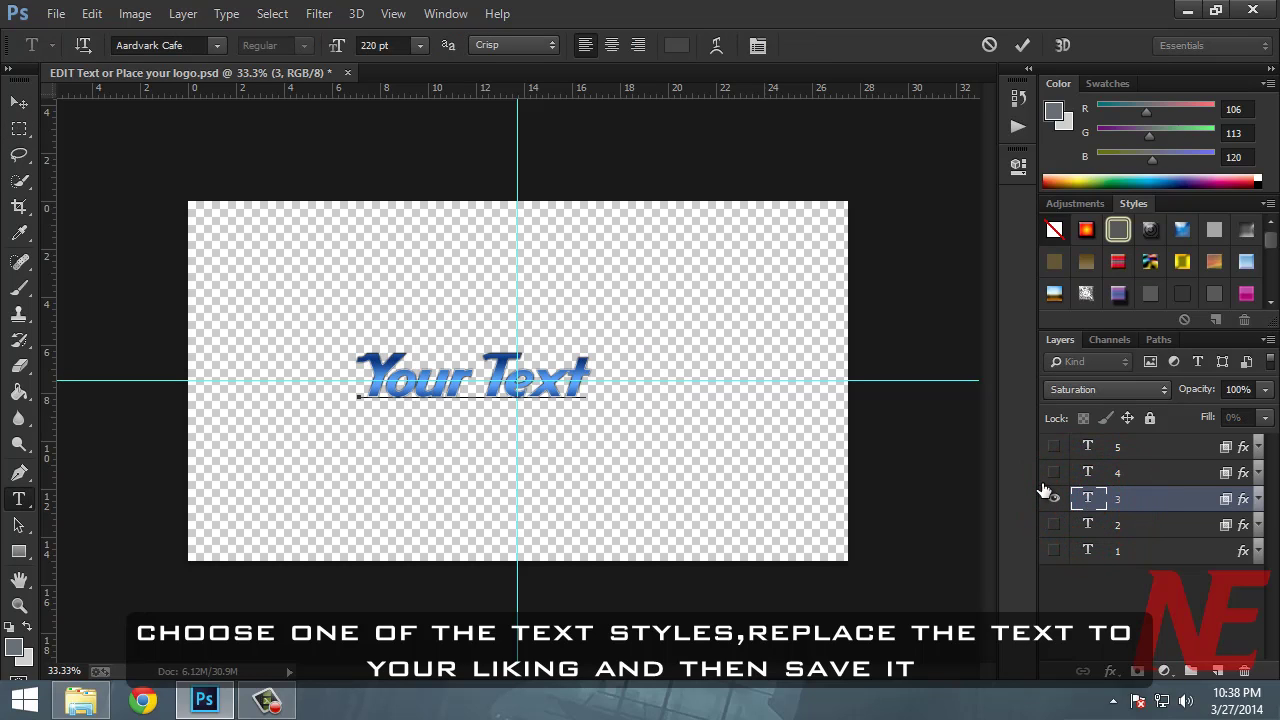
pyautogui.click(1021, 47)
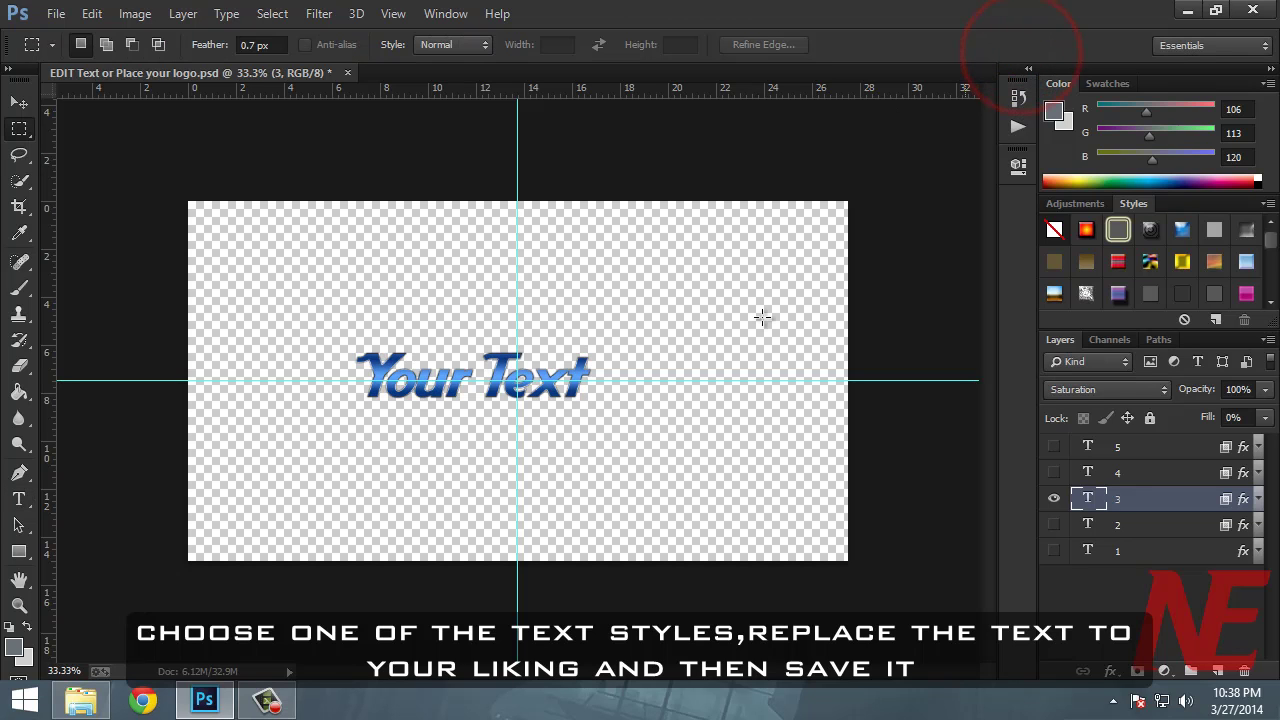
pyautogui.click(19, 102)
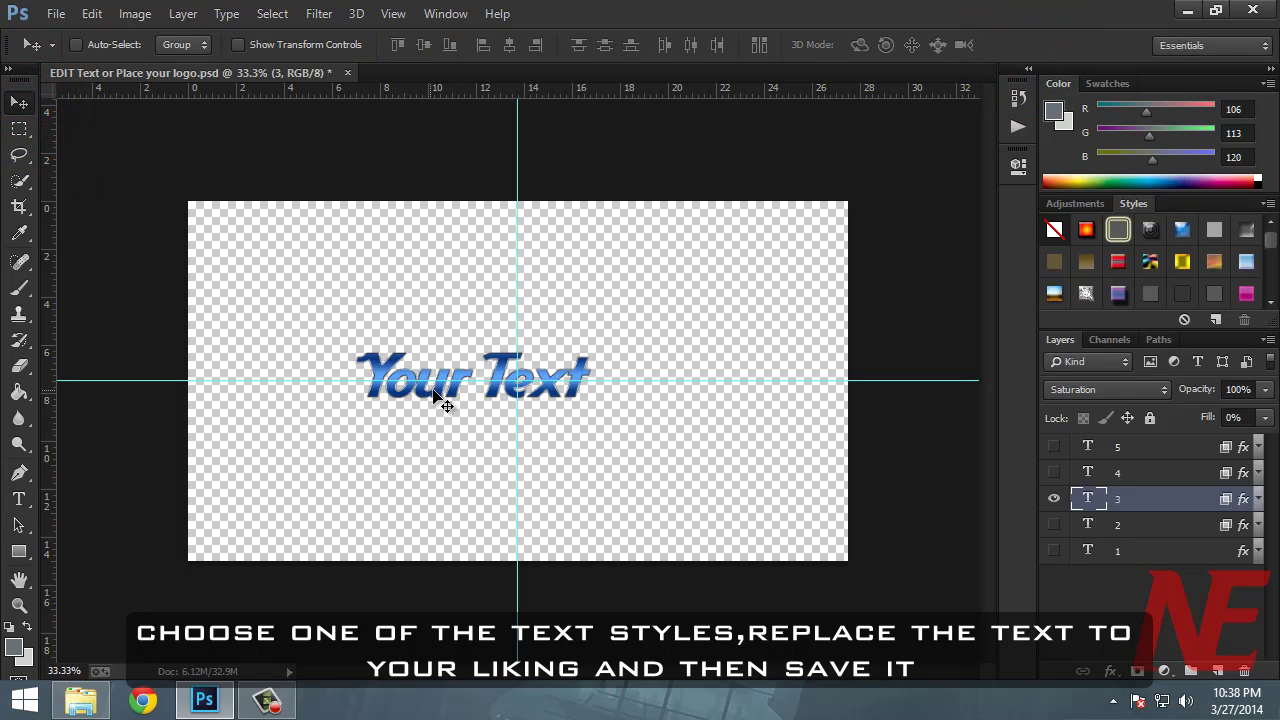
pyautogui.moveTo(433, 391); pyautogui.dragTo(471, 388)
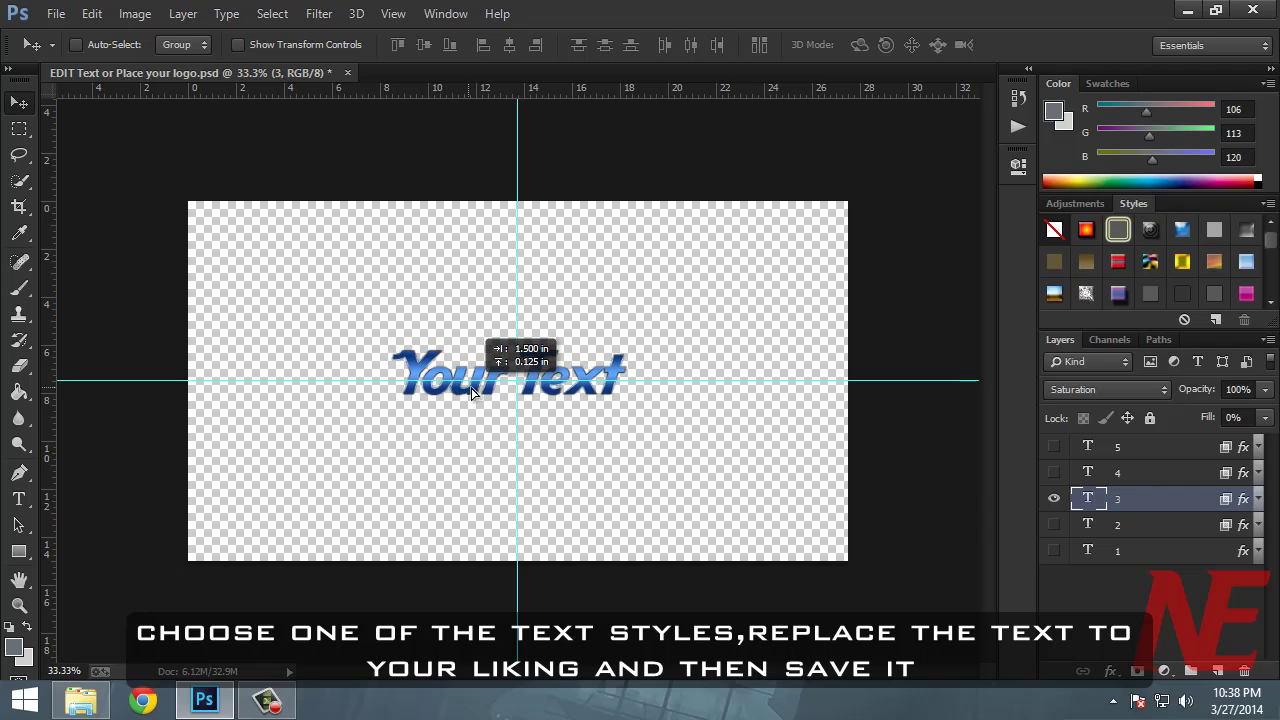
pyautogui.moveTo(471, 388); pyautogui.dragTo(469, 388)
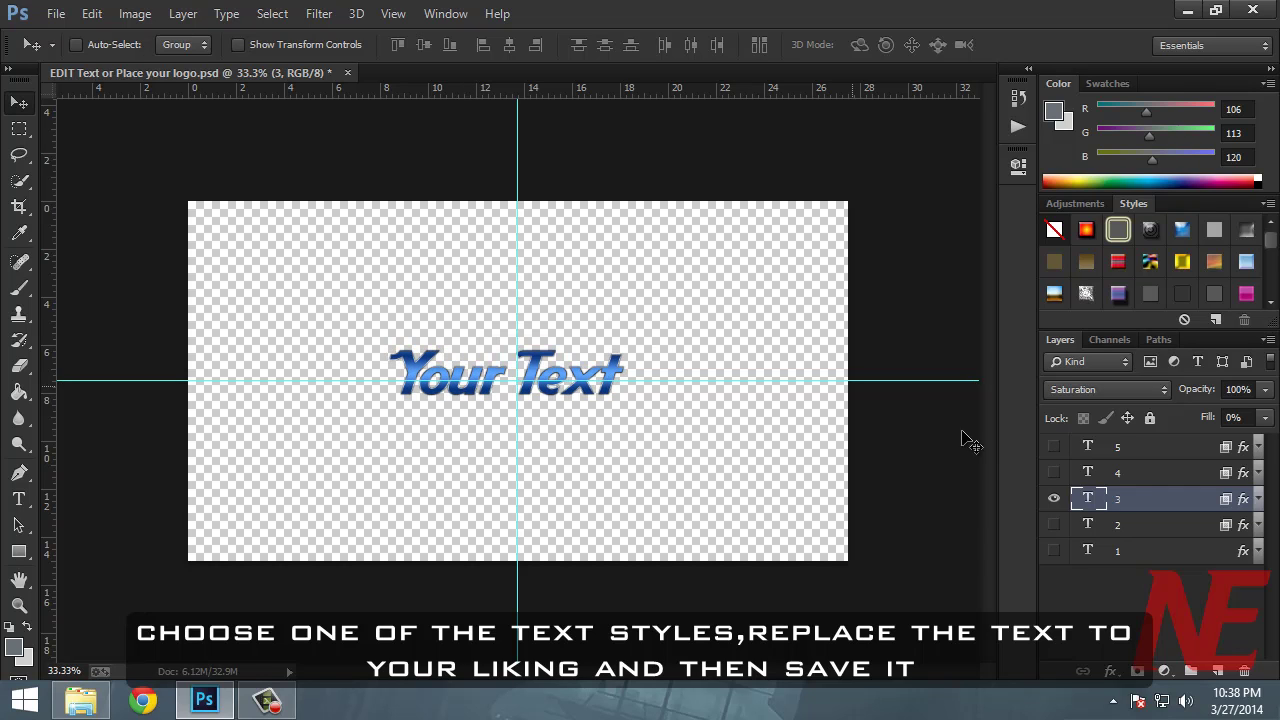
# - Compare the blue, orange, purple and red text styles, settling on silver layer 1
pyautogui.click(1053, 498)
pyautogui.click(1053, 446)
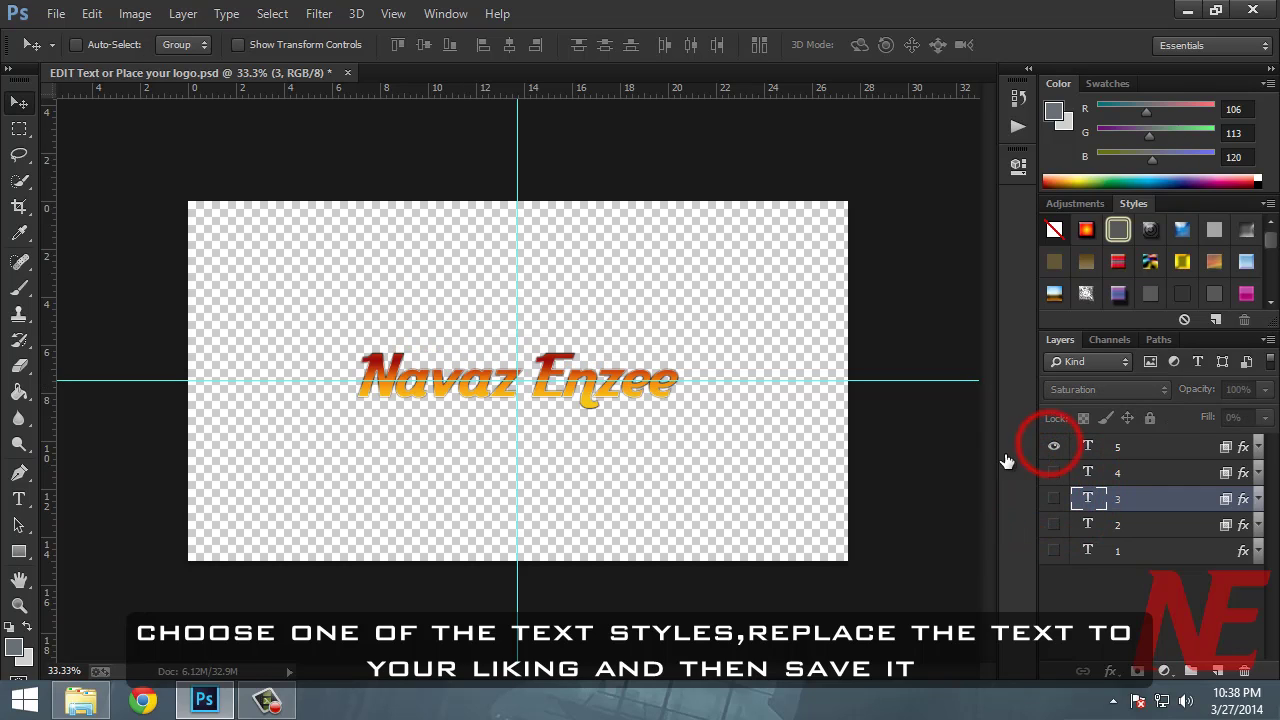
pyautogui.click(1053, 446)
pyautogui.click(1053, 472)
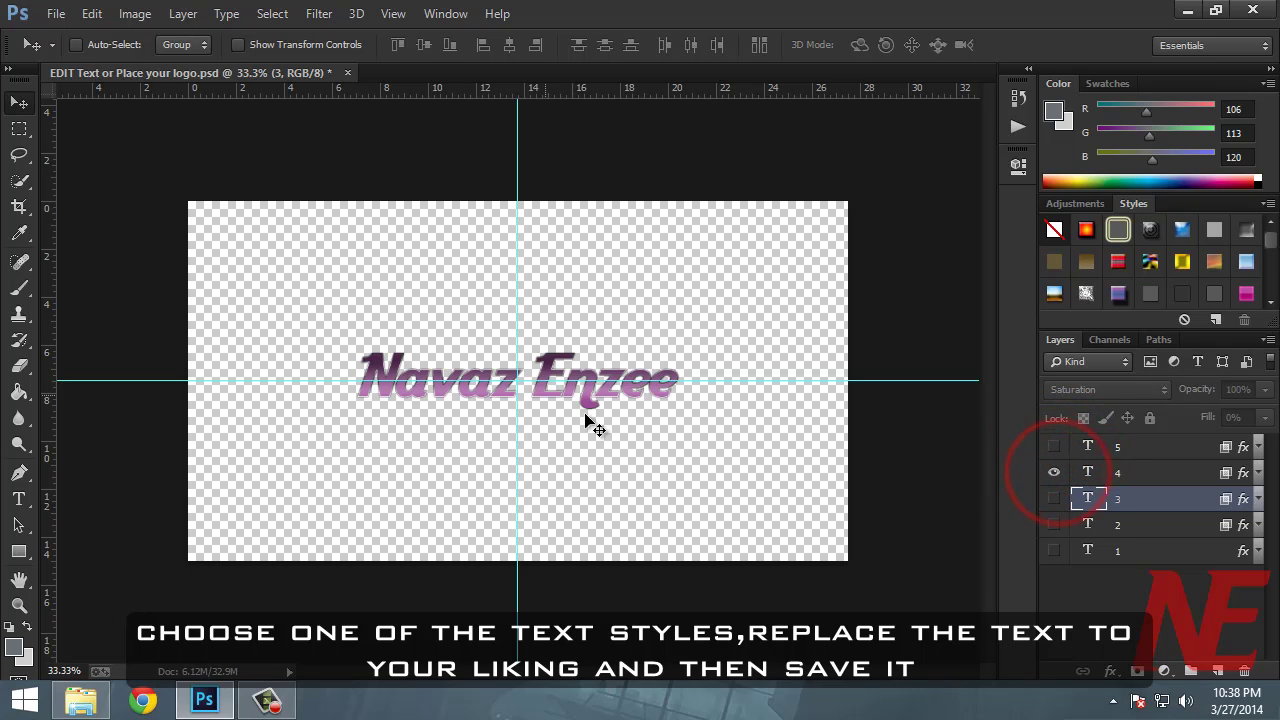
pyautogui.click(1047, 446)
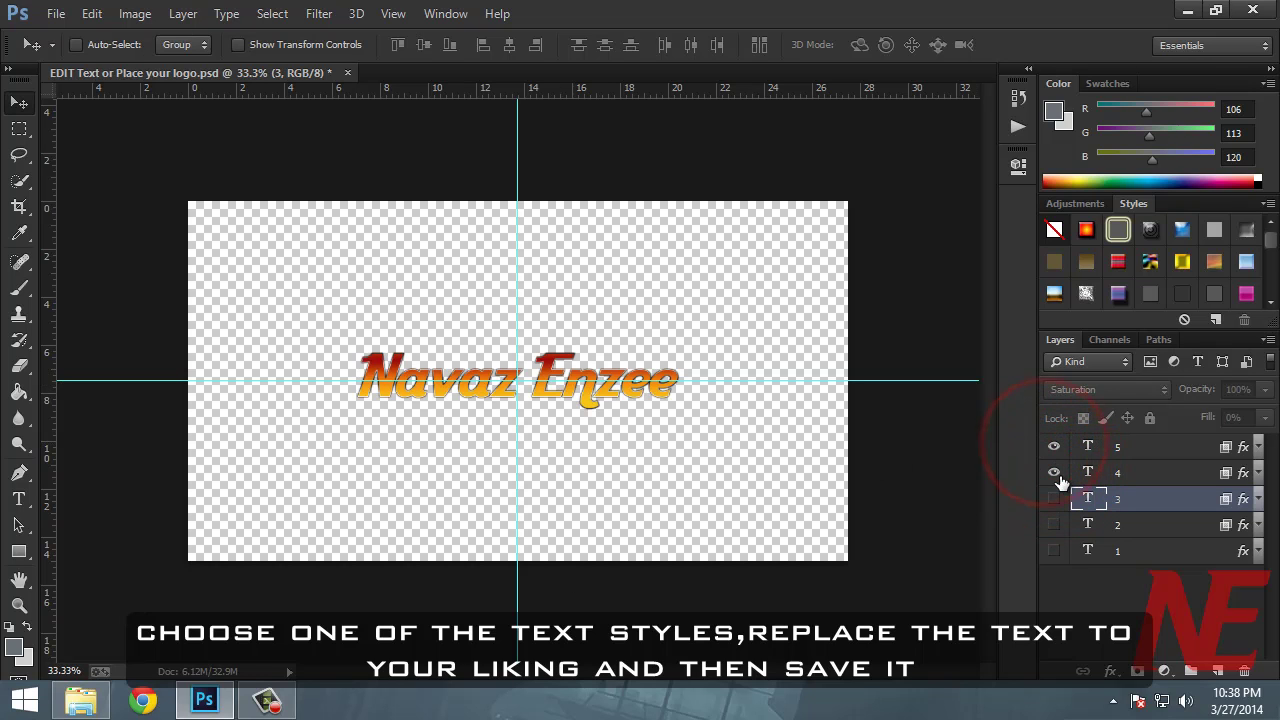
pyautogui.click(1053, 472)
pyautogui.click(1053, 446)
pyautogui.click(1053, 525)
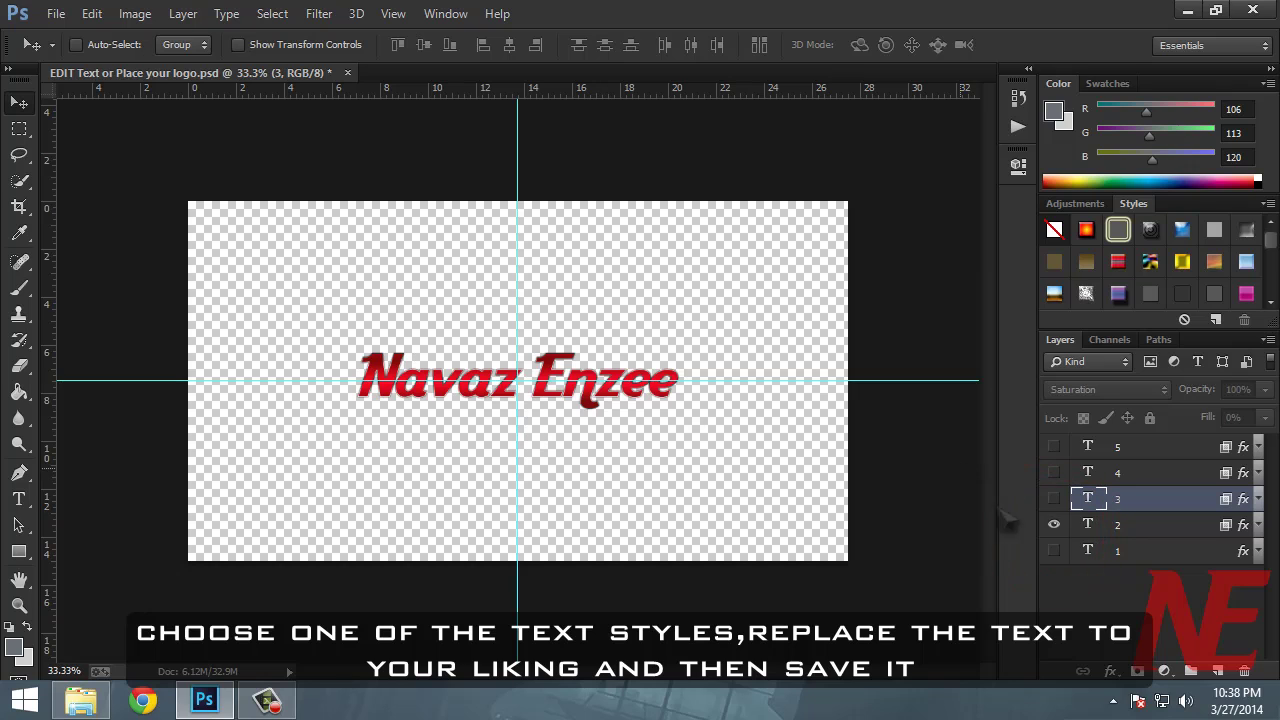
pyautogui.click(1047, 527)
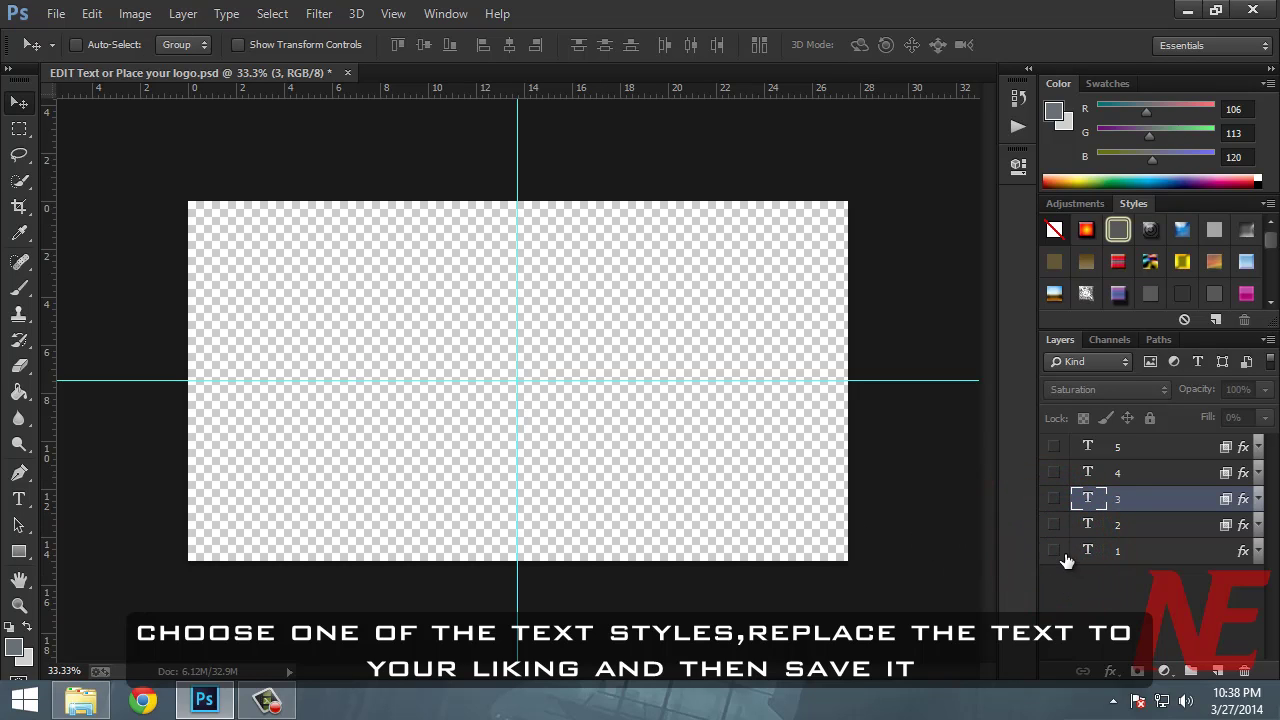
pyautogui.click(1054, 550)
# - Nudge the silver layer 1 text slightly left, save the PSD and close Photoshop
pyautogui.click(590, 396)
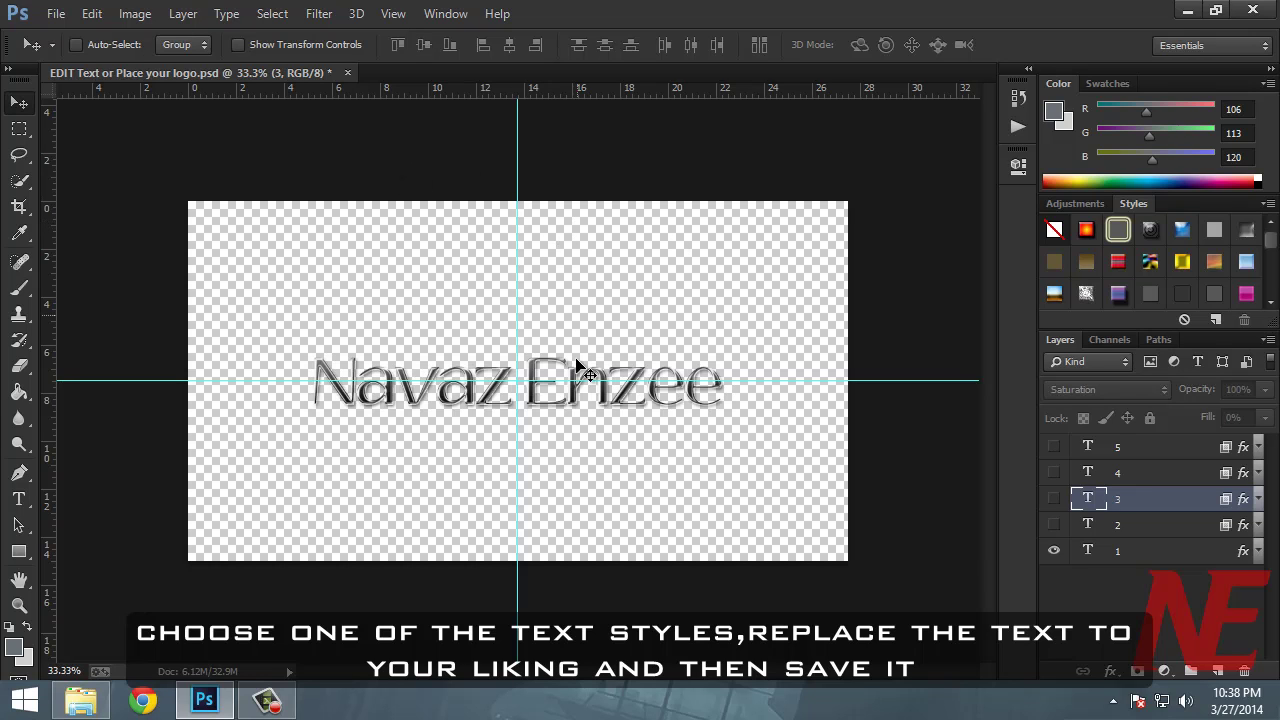
pyautogui.click(613, 405)
pyautogui.click(1110, 552)
pyautogui.moveTo(630, 399); pyautogui.dragTo(618, 399)
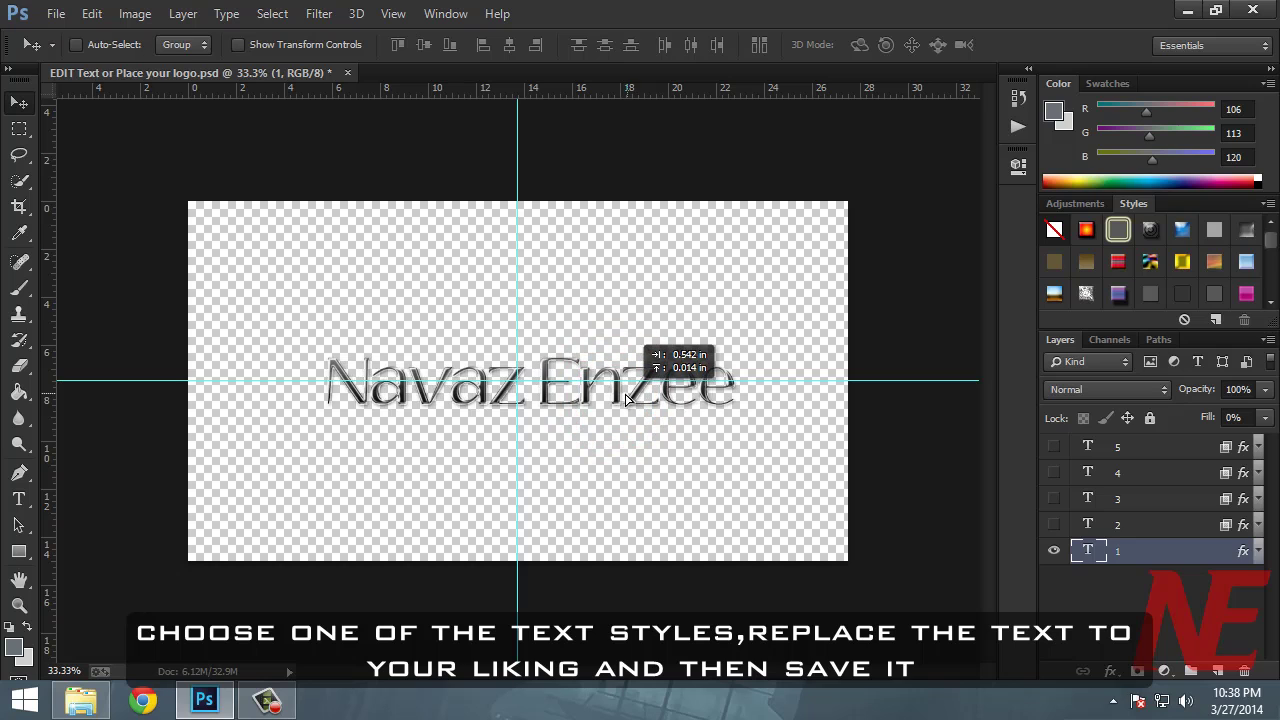
pyautogui.click(56, 14)
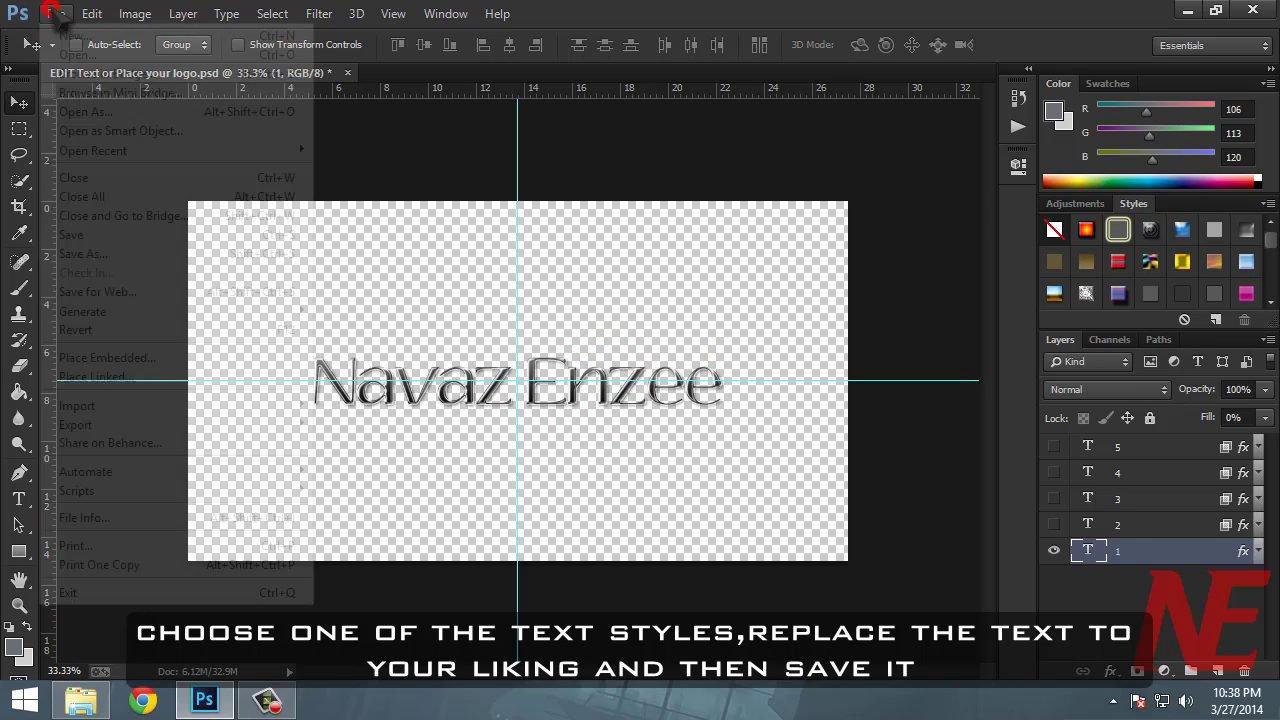
pyautogui.click(97, 232)
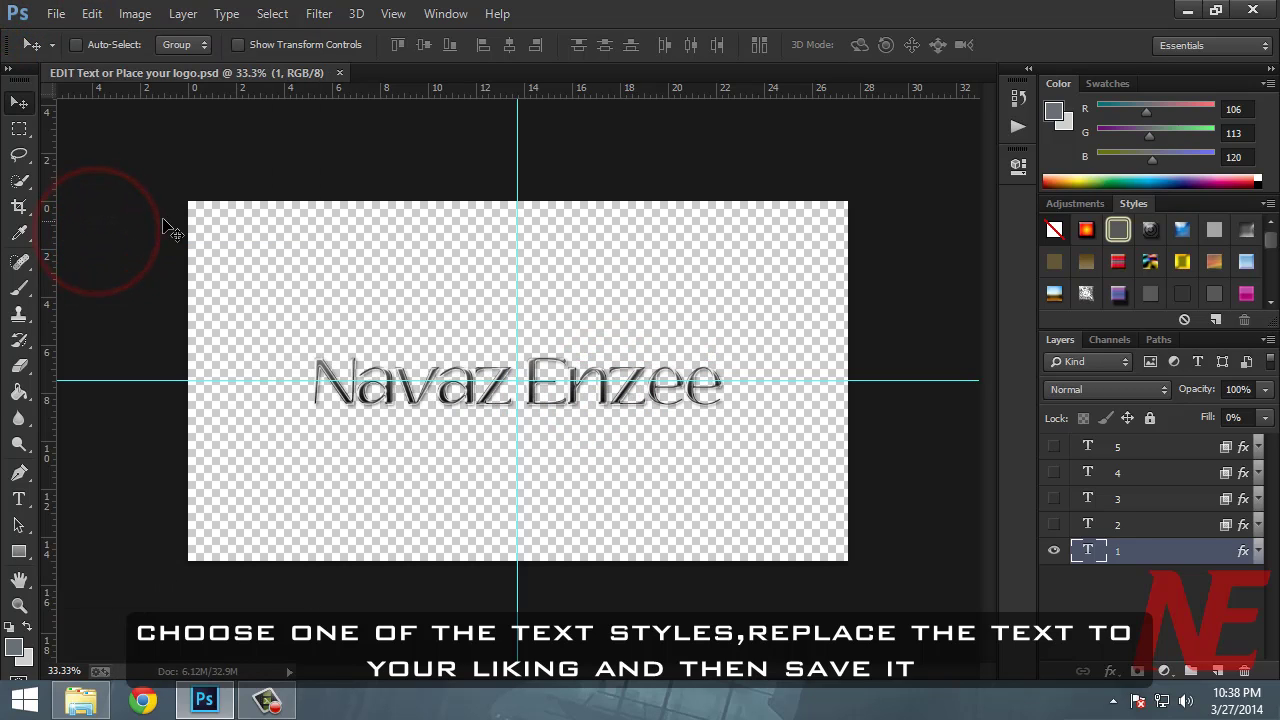
pyautogui.click(1249, 18)
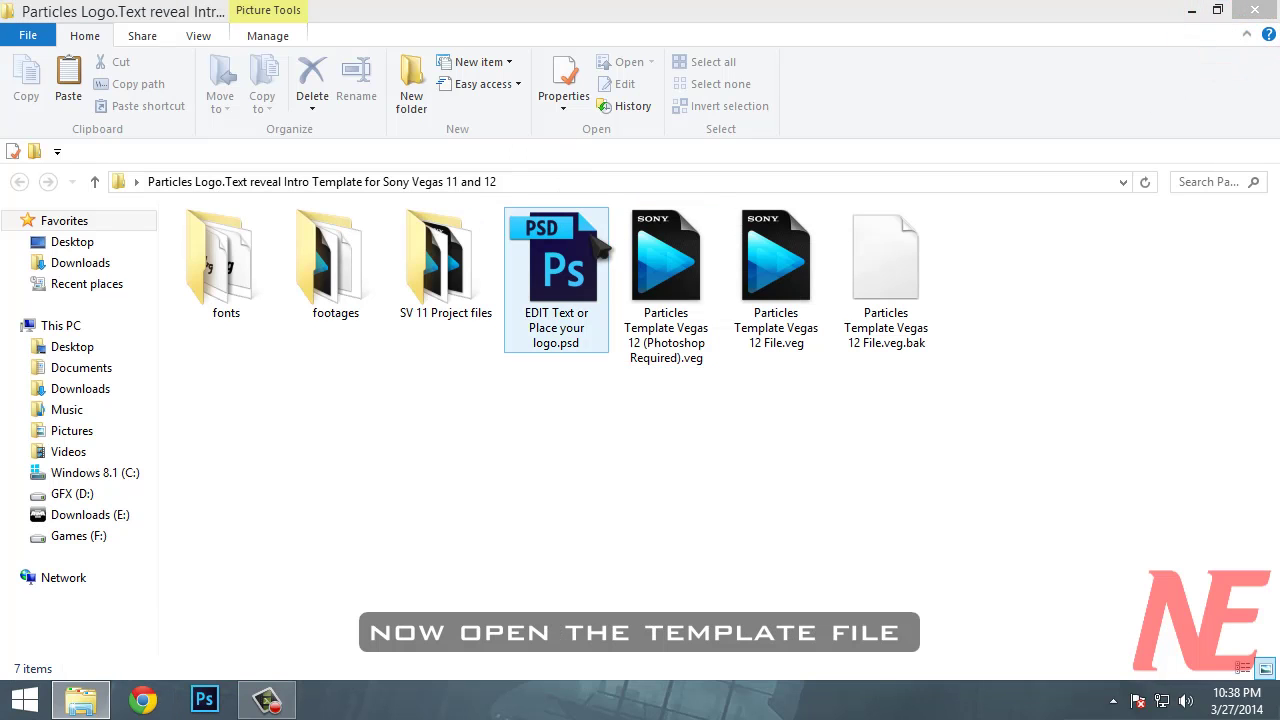
# - Open Particles Template Vegas 12 (Photoshop Required).veg and play the intro from near the start
pyautogui.click(688, 278)
pyautogui.doubleClick(695, 362)
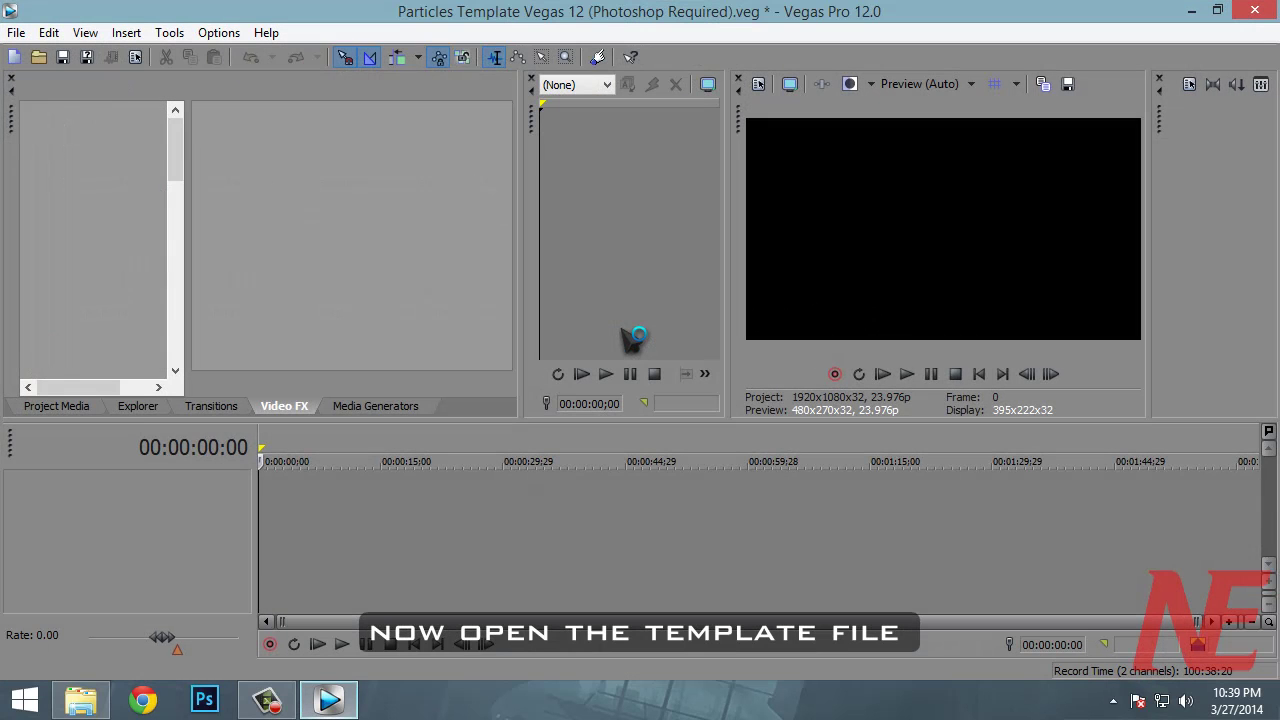
pyautogui.click(342, 516)
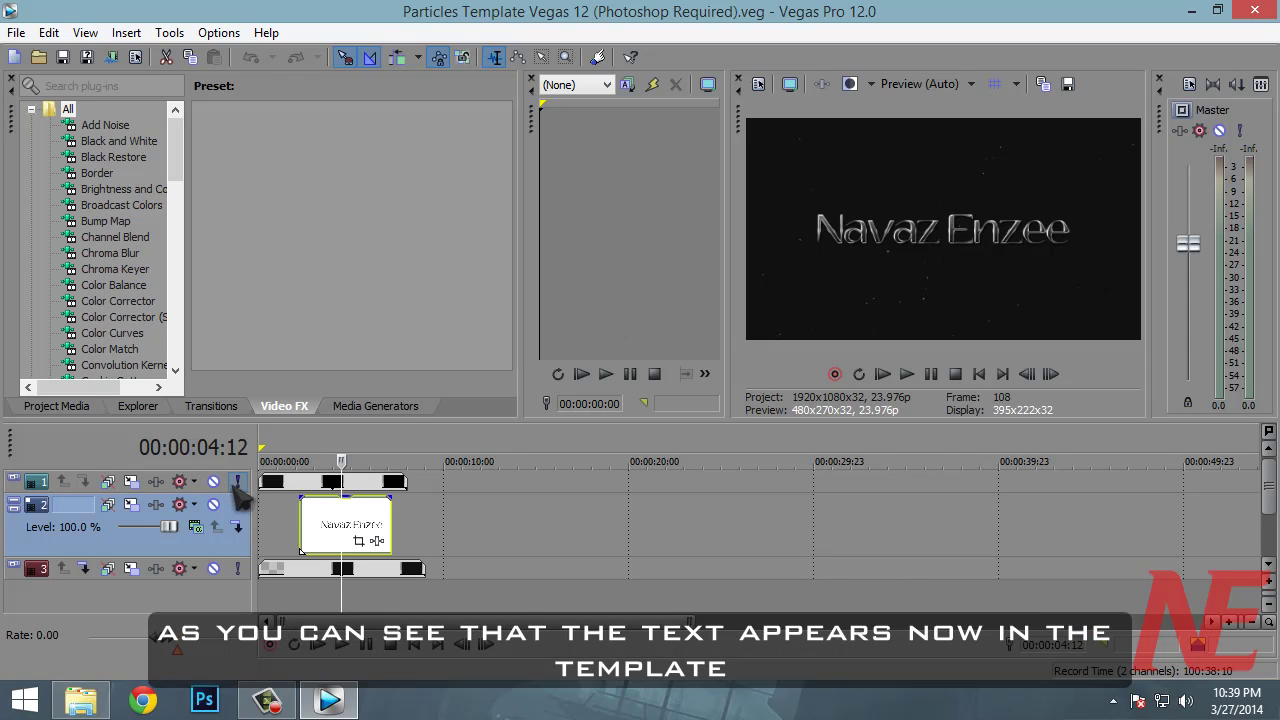
pyautogui.click(273, 510)
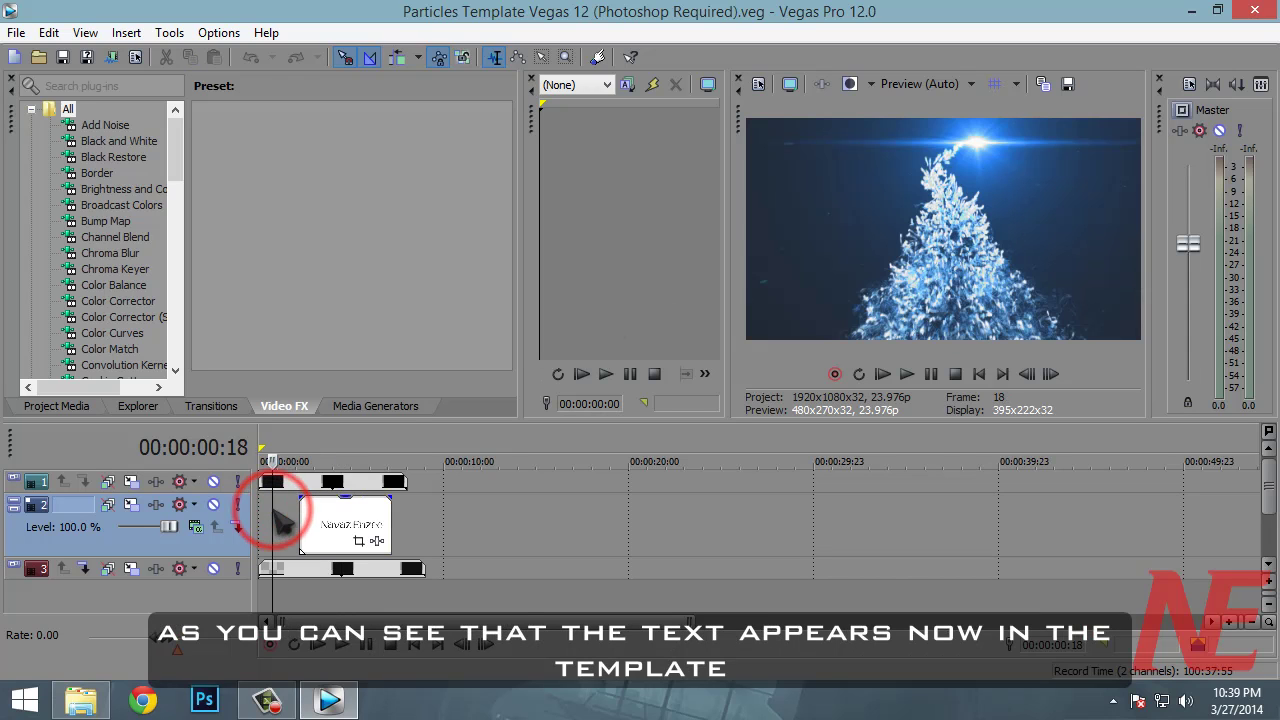
pyautogui.click(910, 374)
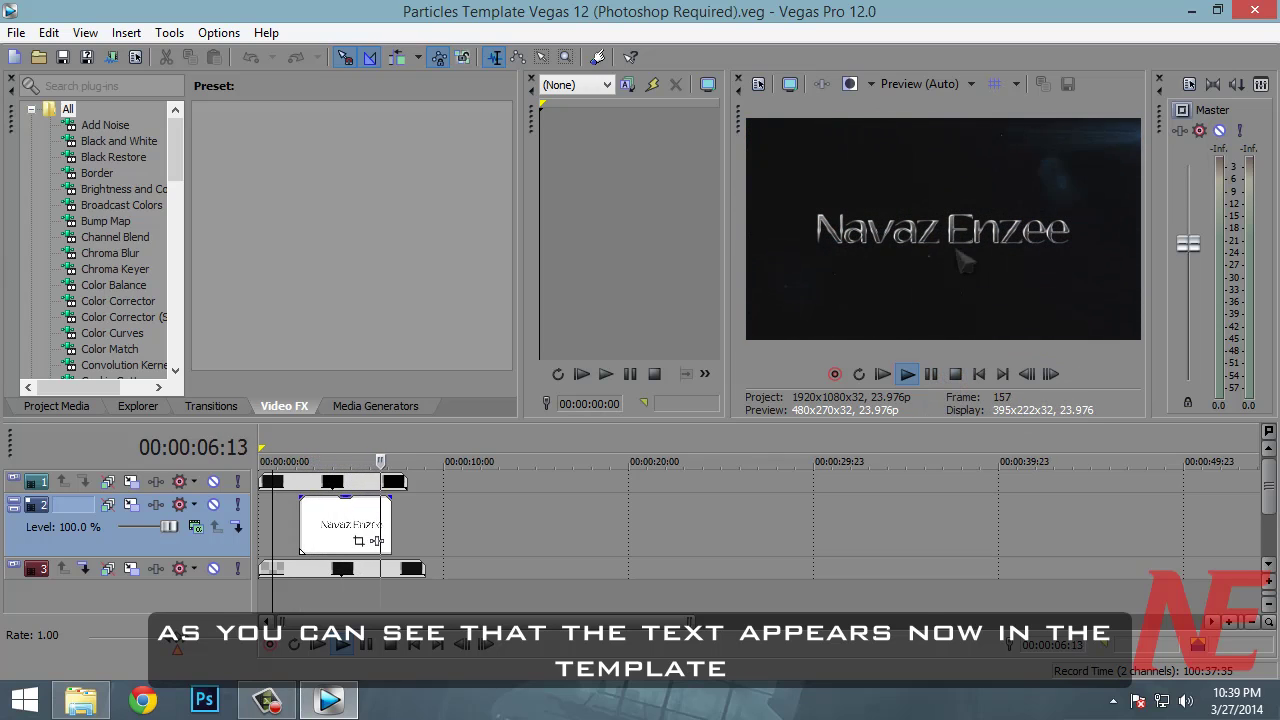
# - Close Vegas 12 and open the SV 11 Project files folder, closing the project that launched in Vegas 12
pyautogui.click(1254, 11)
pyautogui.doubleClick(440, 305)
pyautogui.click(435, 290)
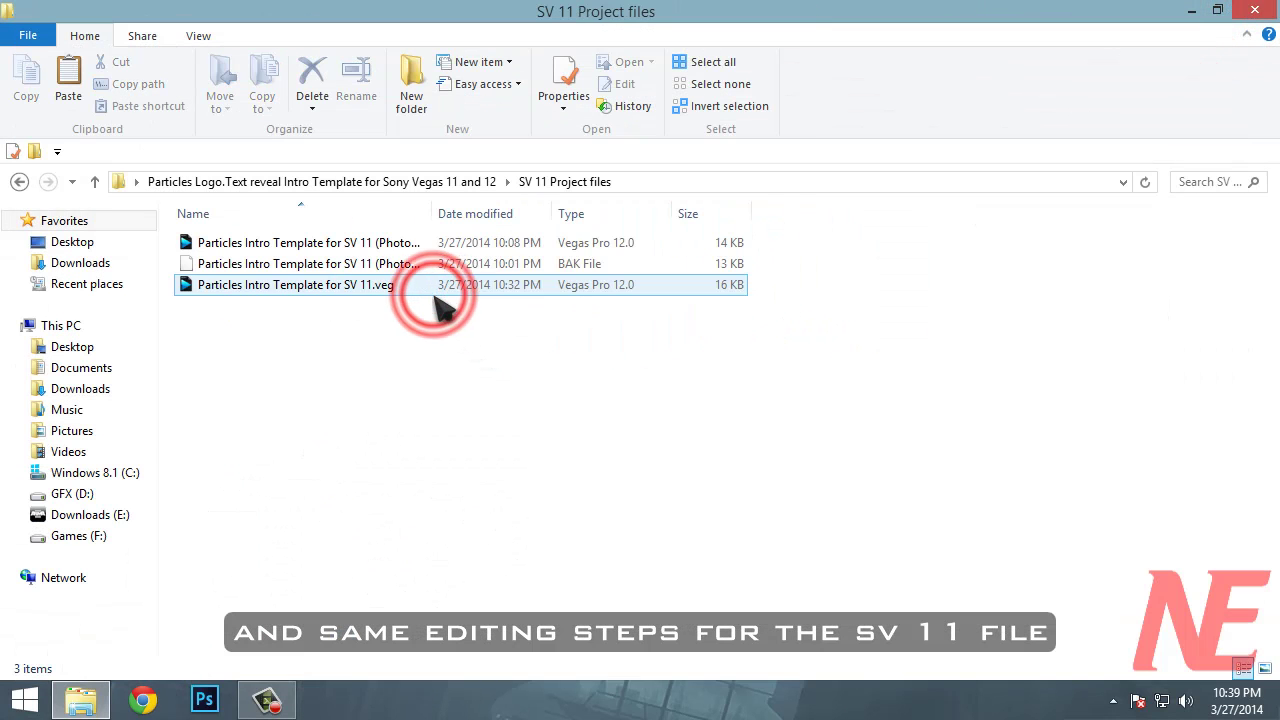
pyautogui.click(353, 249)
pyautogui.doubleClick(360, 248)
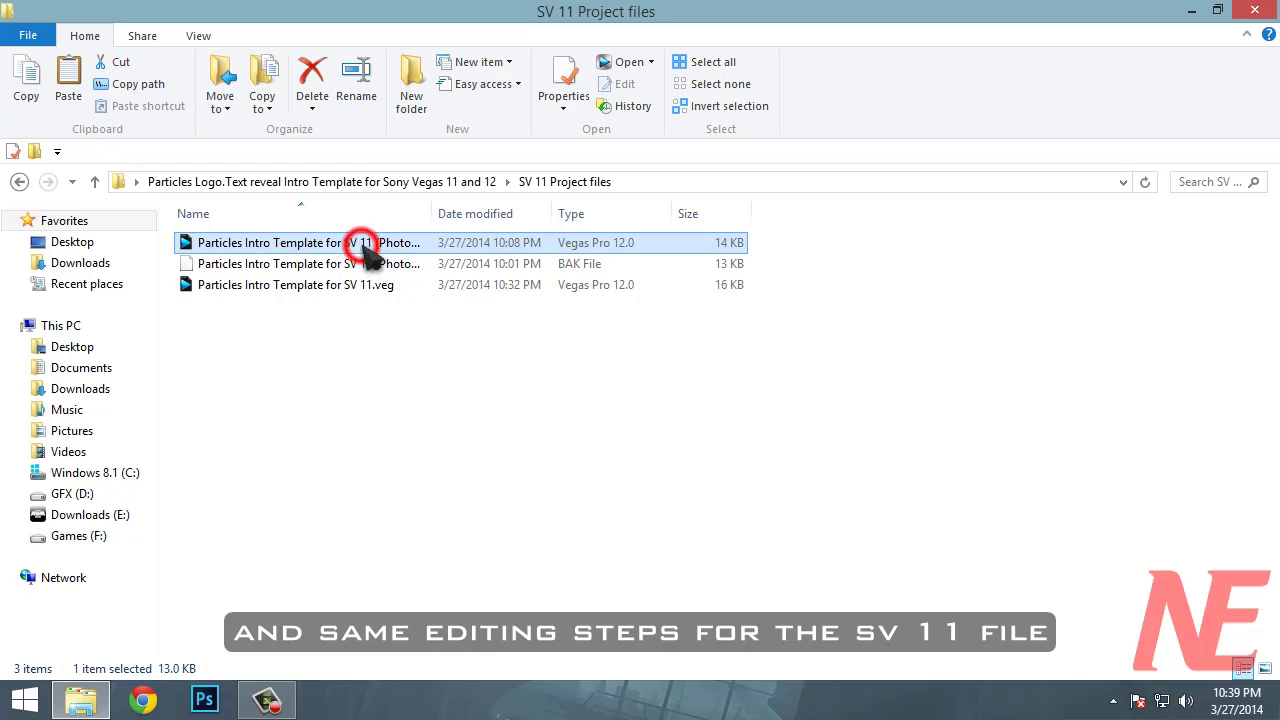
pyautogui.click(335, 695)
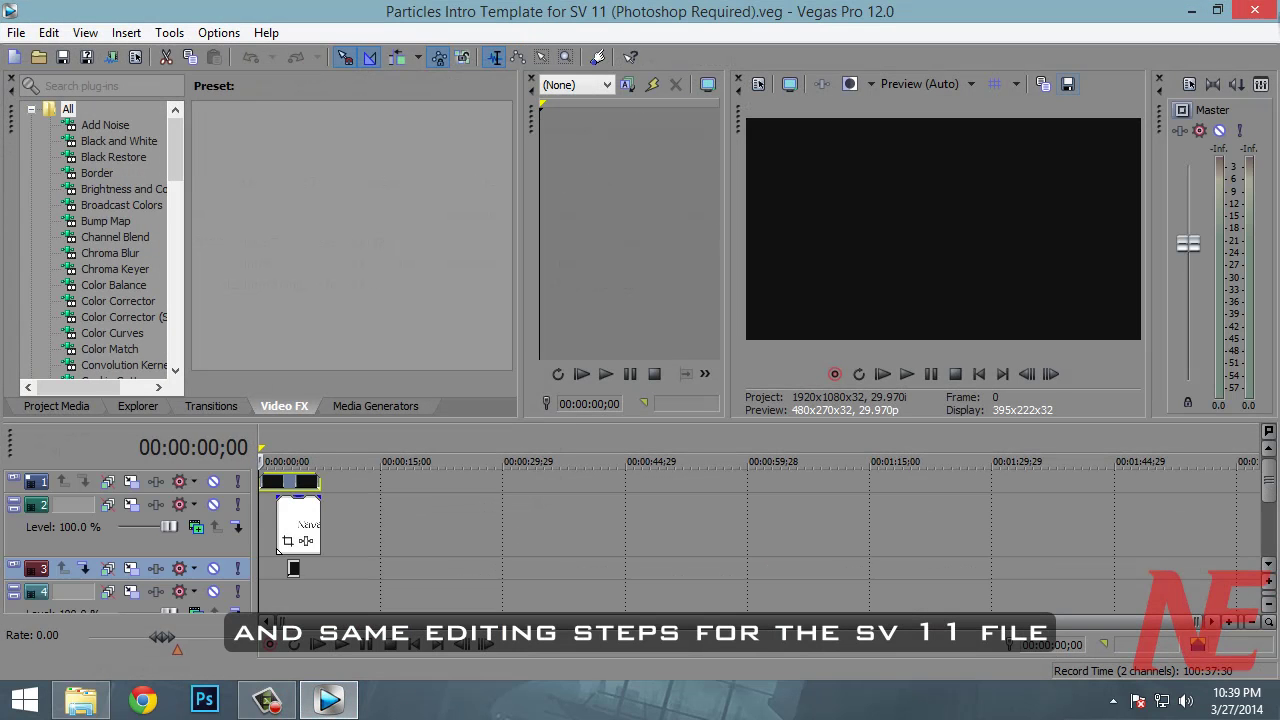
pyautogui.click(1266, 8)
# - Open Particles Intro Template for SV 11 (Photoshop Required).veg with Vegas Pro 11
pyautogui.rightClick(221, 251)
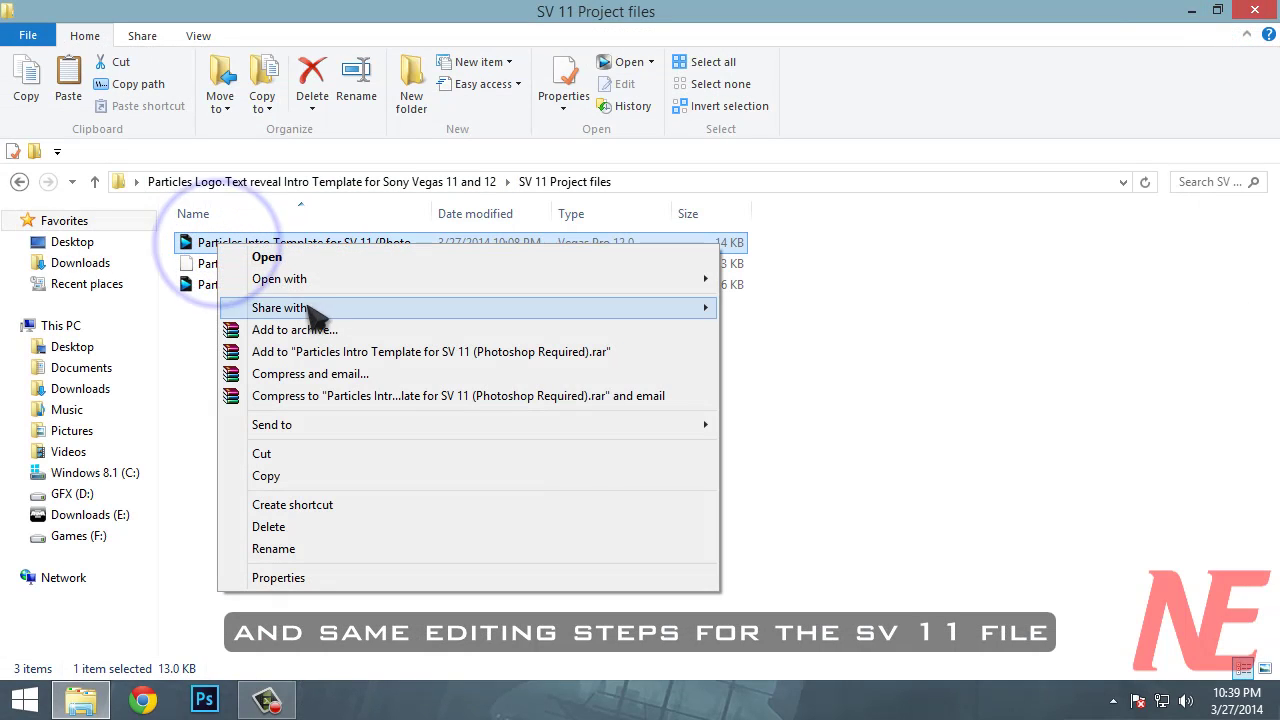
pyautogui.moveTo(583, 283)
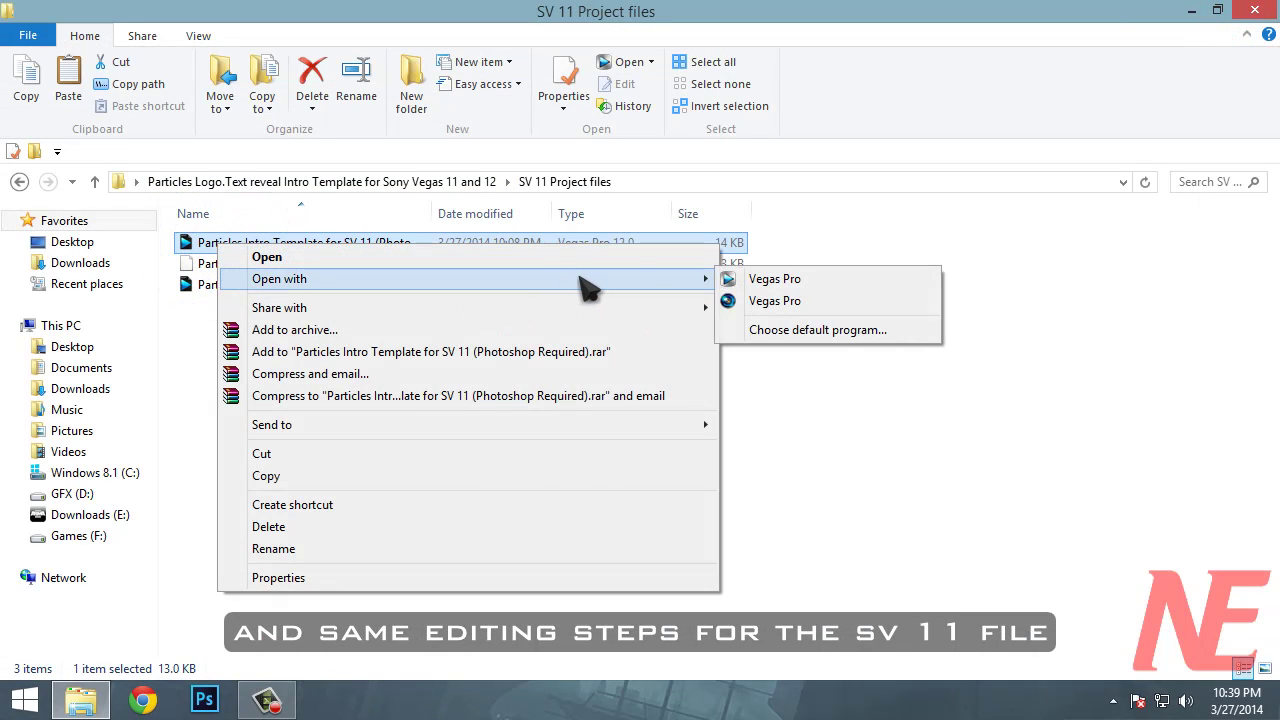
pyautogui.click(776, 300)
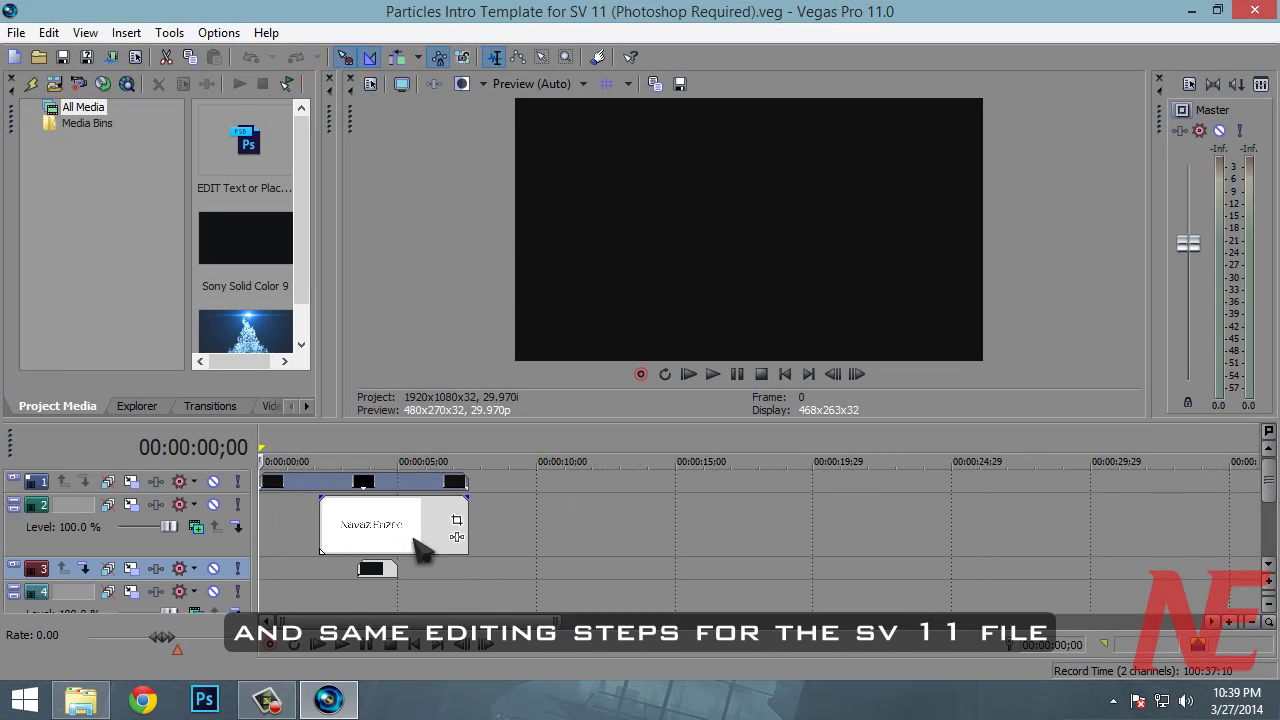
# - Play the SV 11 Photoshop title preview, then open Particles Intro Template for SV 11.veg in Vegas Pro 11
pyautogui.click(344, 540)
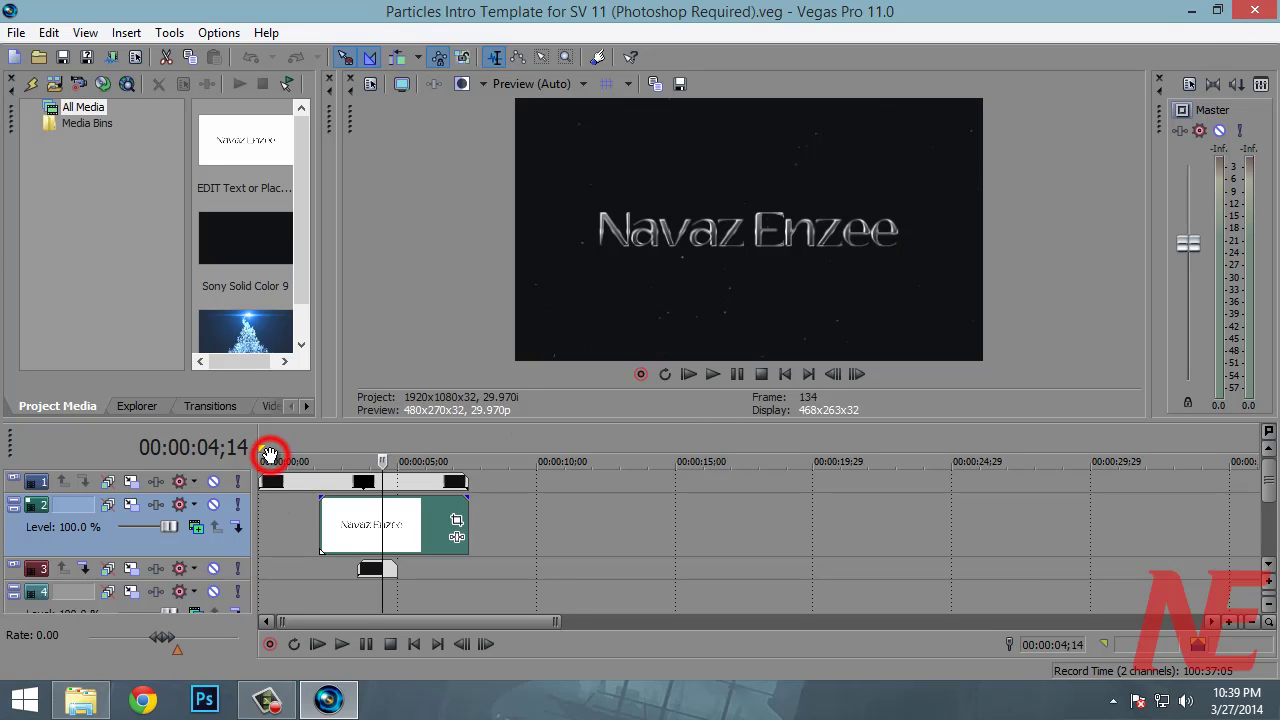
pyautogui.click(716, 376)
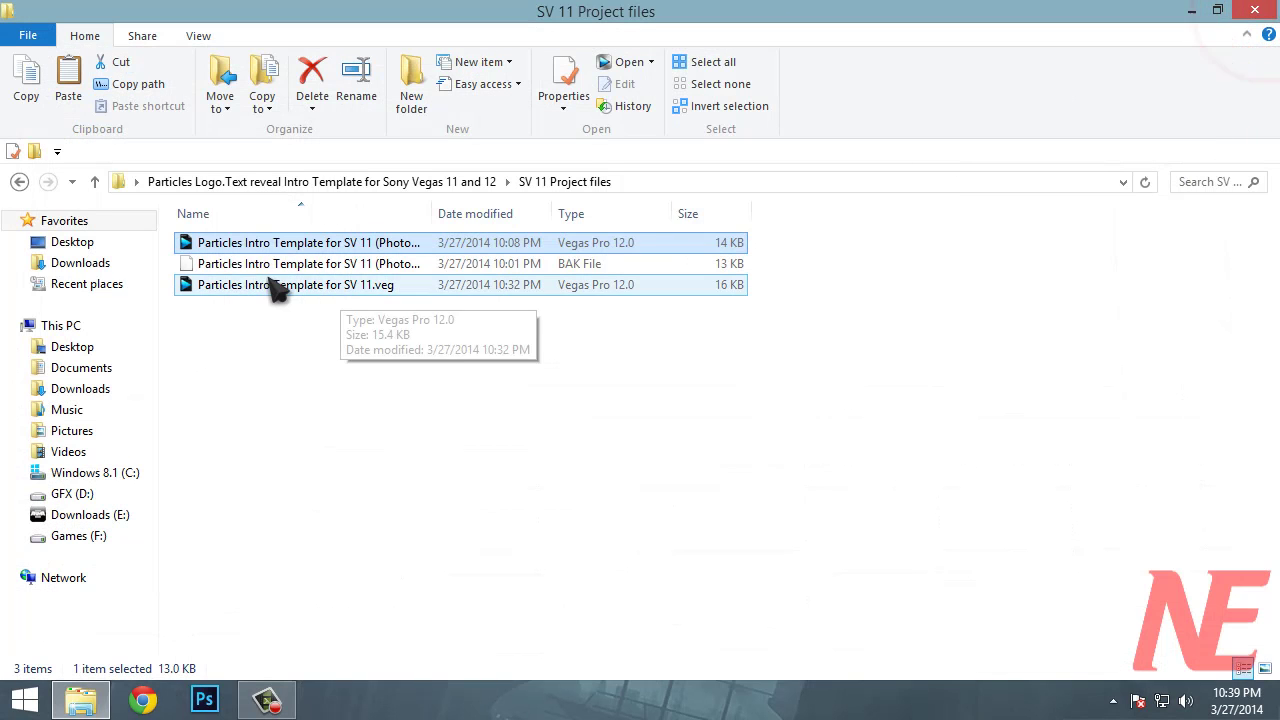
pyautogui.rightClick(258, 284)
pyautogui.moveTo(543, 318)
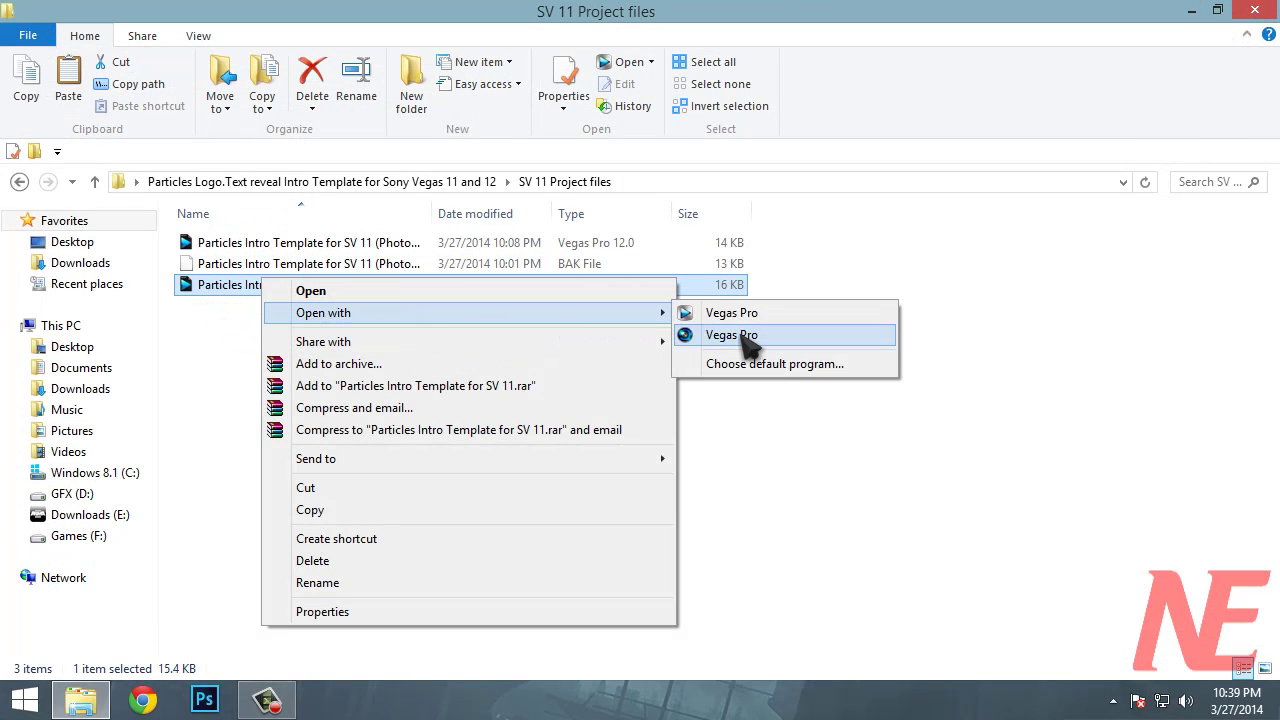
pyautogui.click(740, 335)
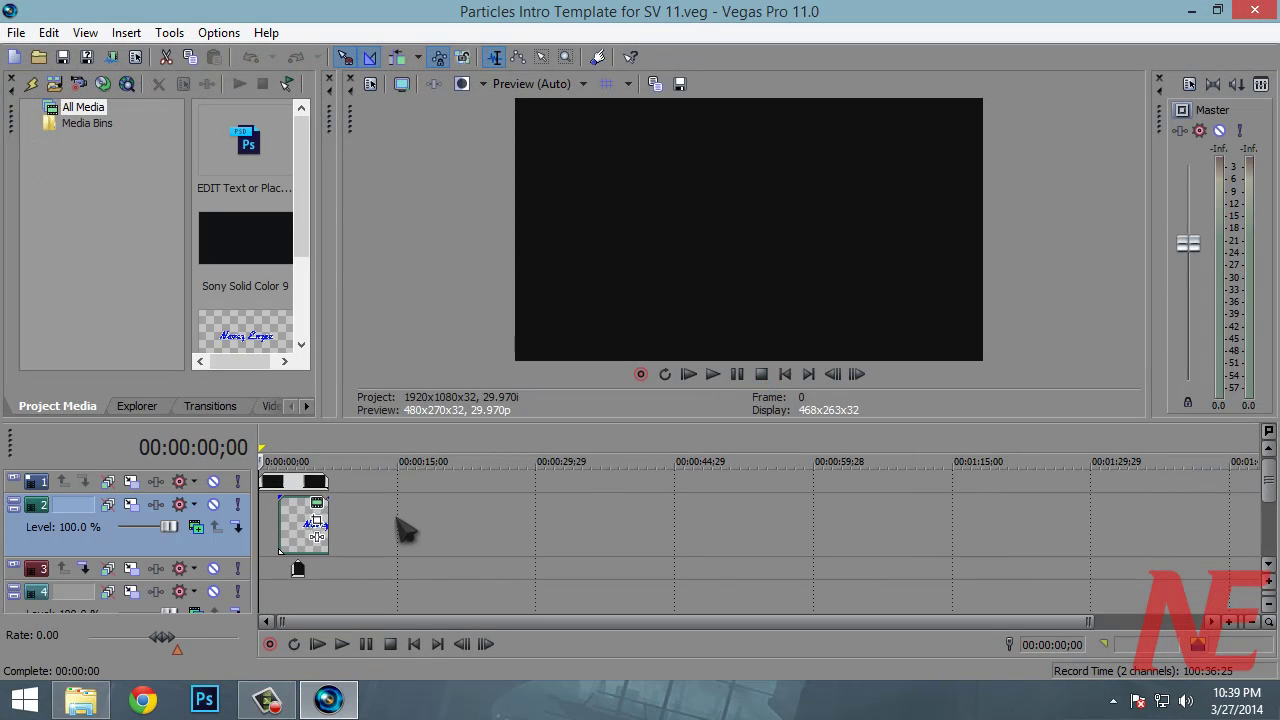
# - Replace the title event's Sony Titles & Text content with 'Your Text'
pyautogui.scroll(5, 405, 530)
pyautogui.doubleClick(395, 525)
pyautogui.click(376, 521)
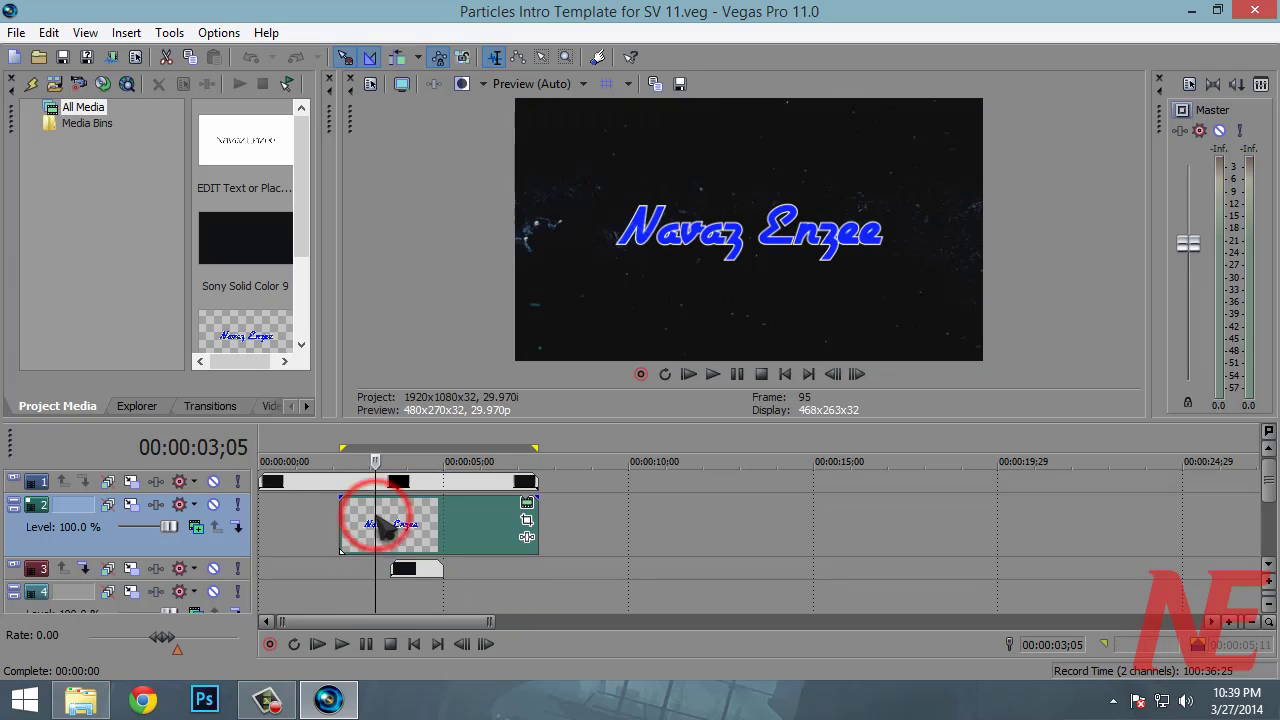
pyautogui.click(526, 510)
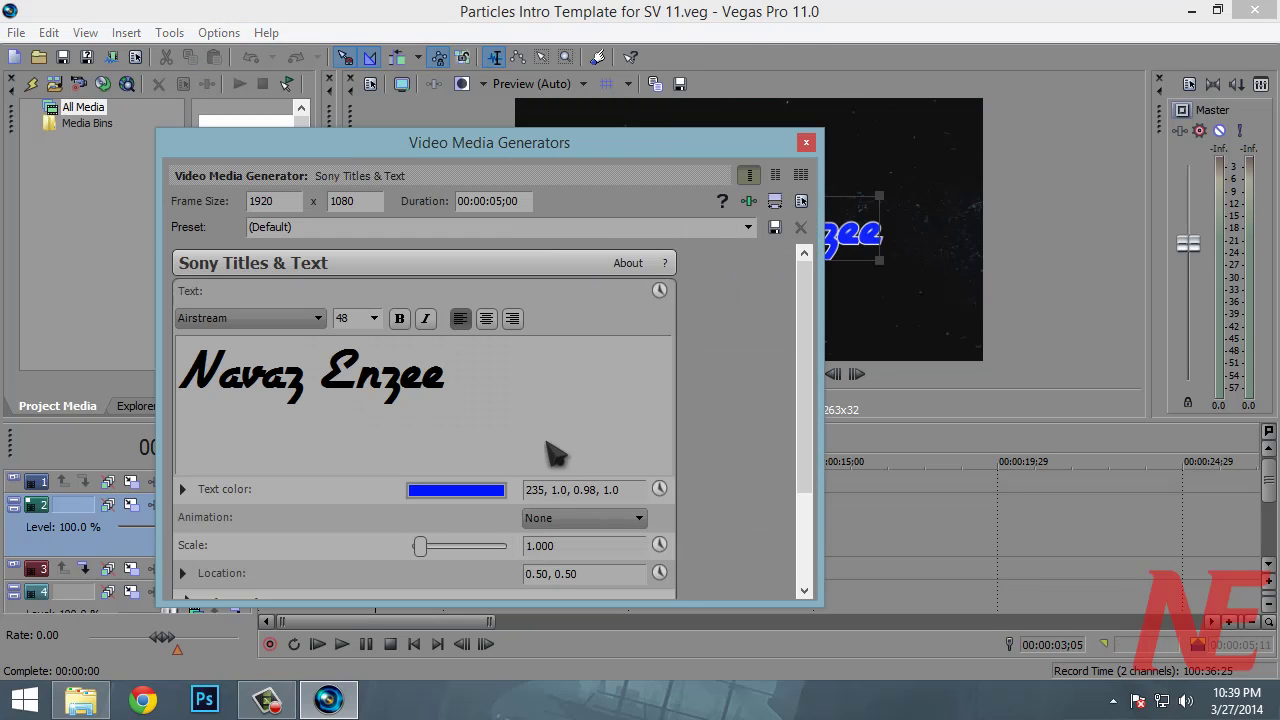
pyautogui.moveTo(538, 420); pyautogui.dragTo(166, 385)
pyautogui.write('y')
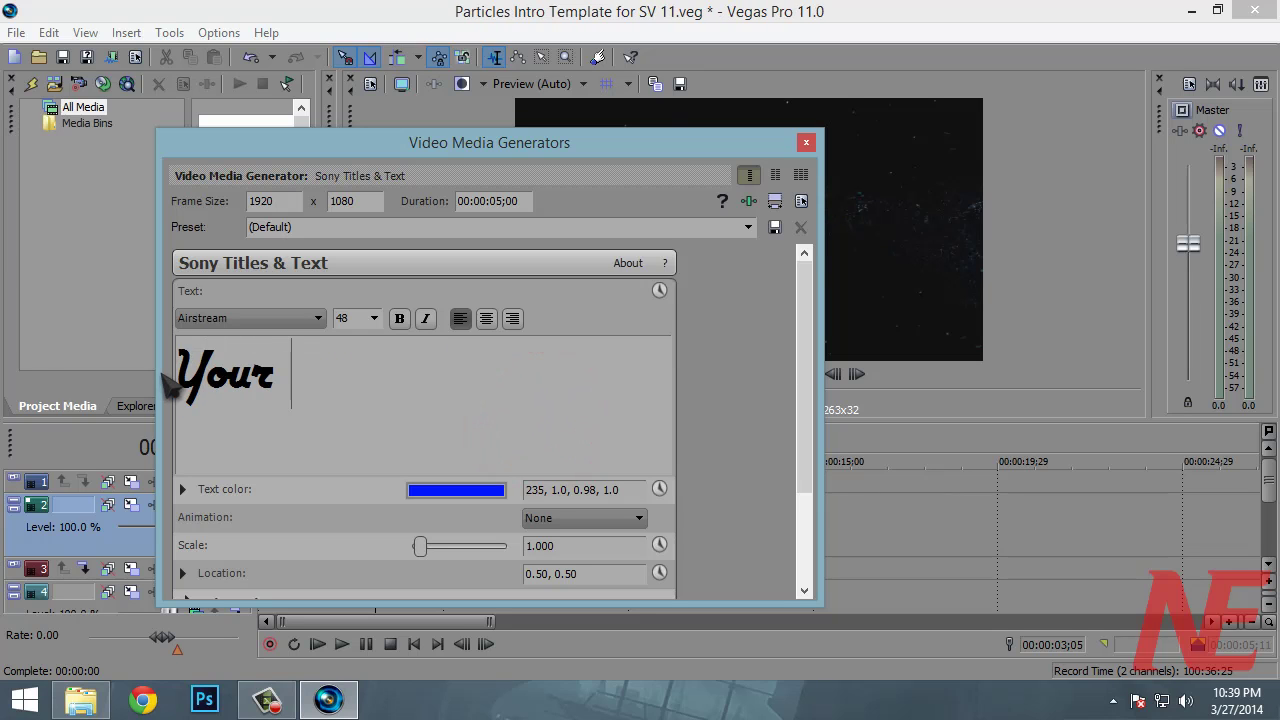
pyautogui.click(807, 143)
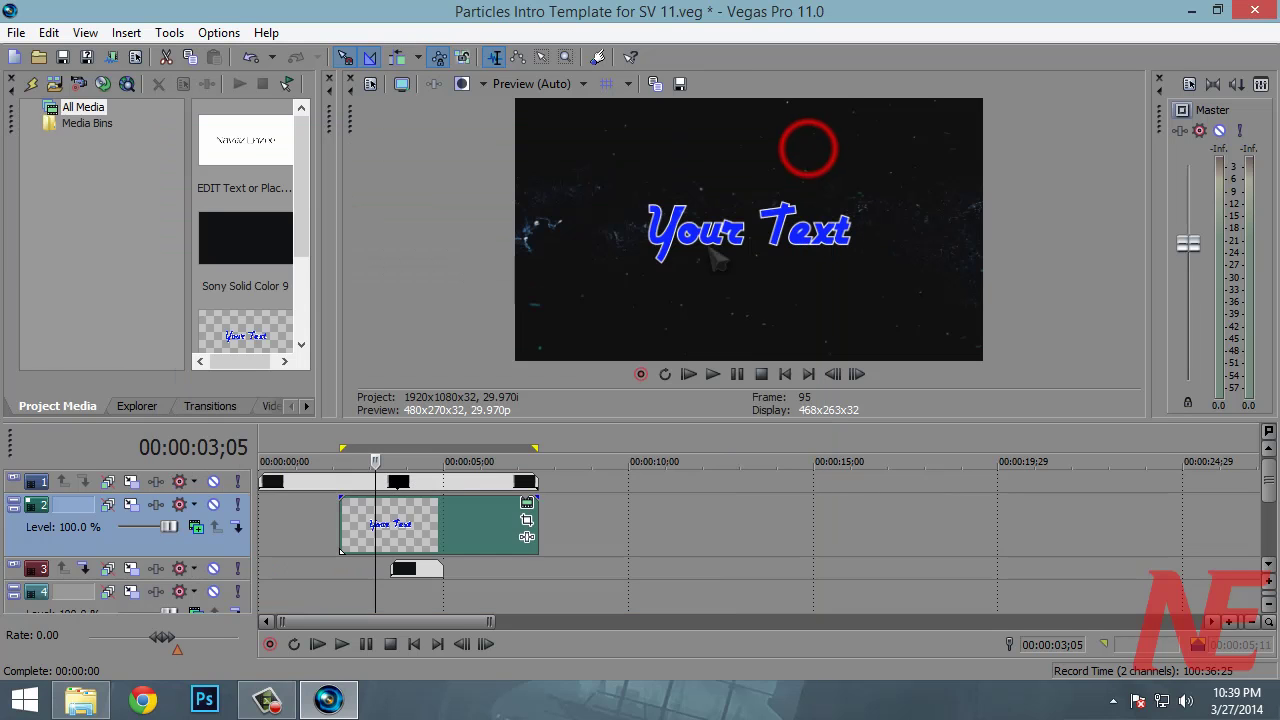
# - Play the intro from the start, then close Vegas Pro 11 without saving
pyautogui.click(270, 482)
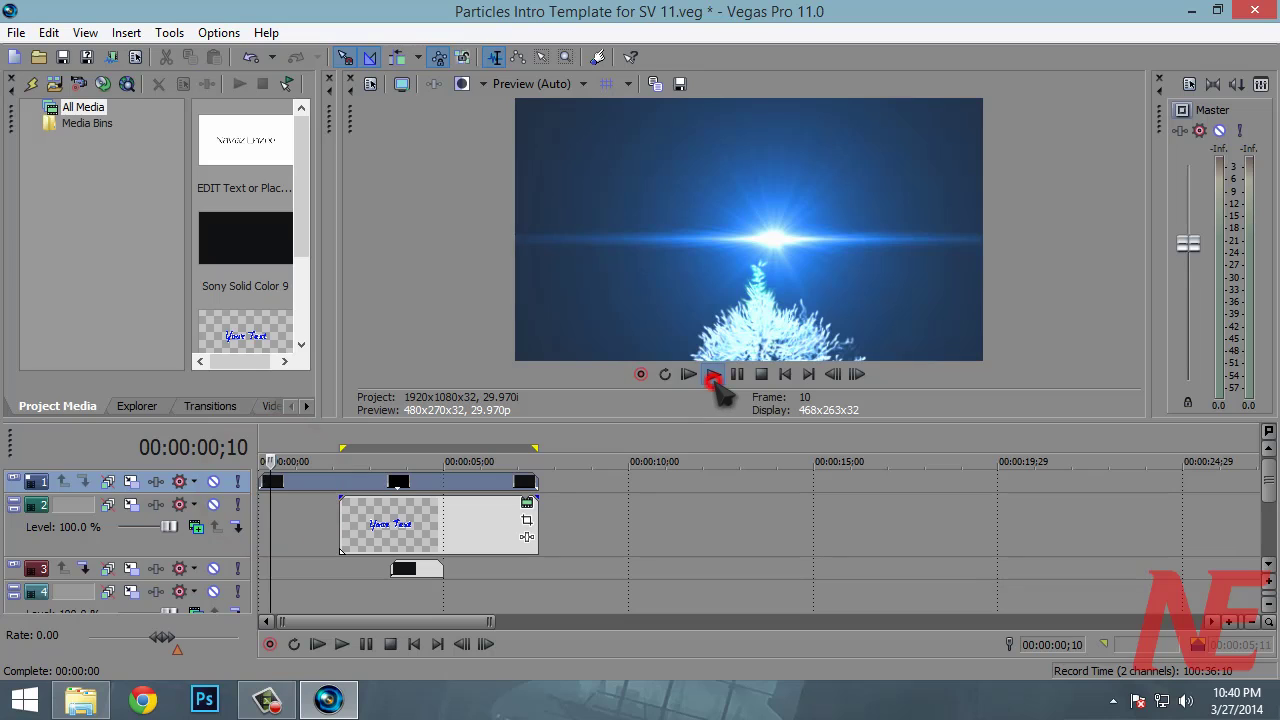
pyautogui.click(713, 374)
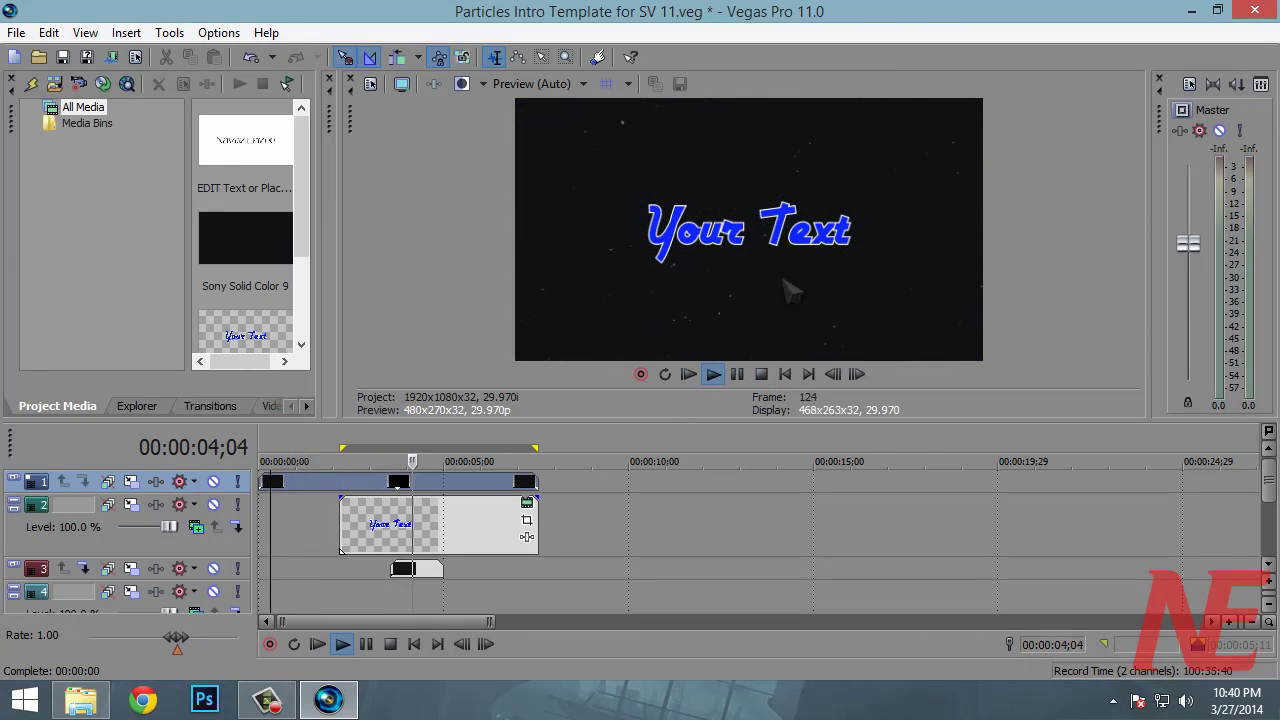
pyautogui.click(1255, 10)
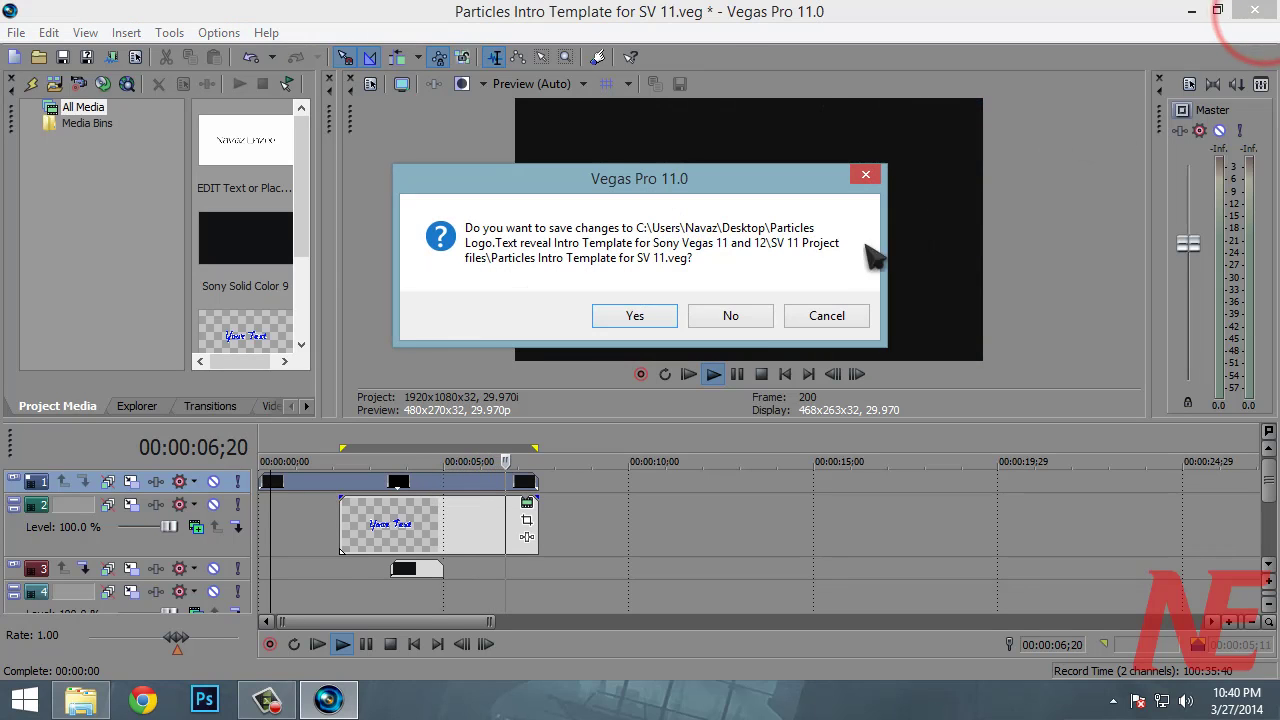
pyautogui.click(733, 315)
pyautogui.click(1262, 10)
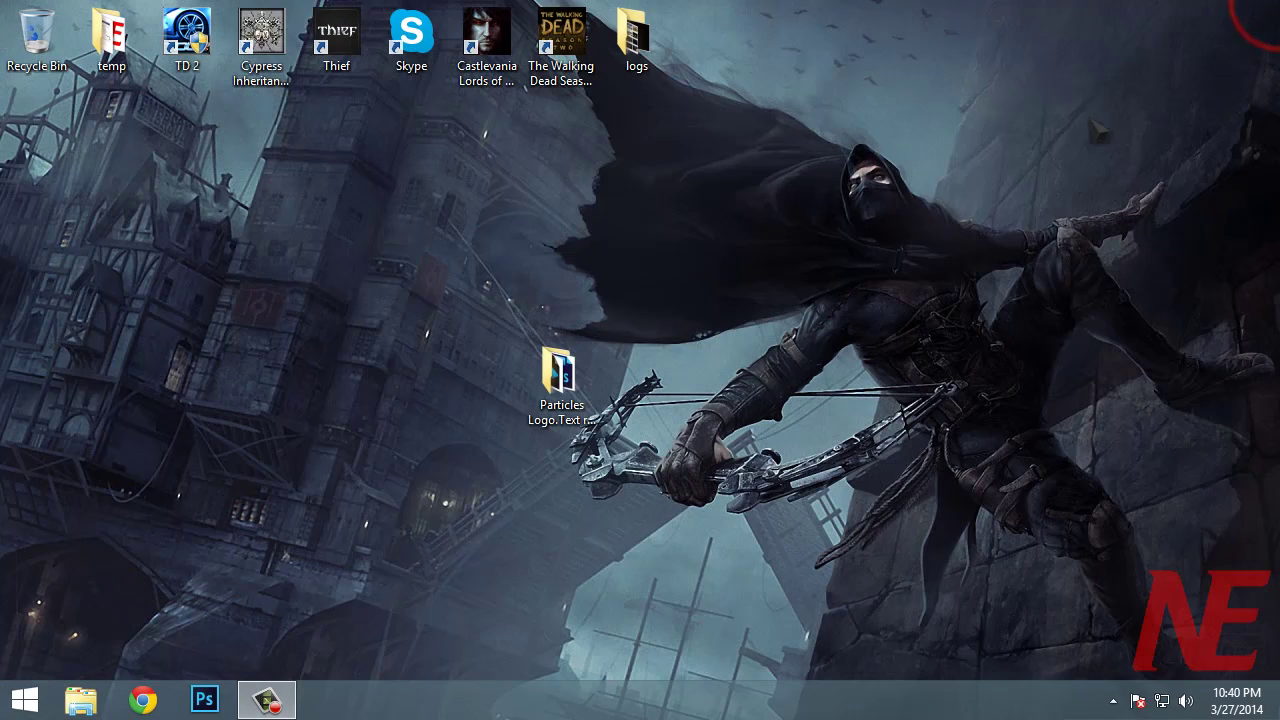